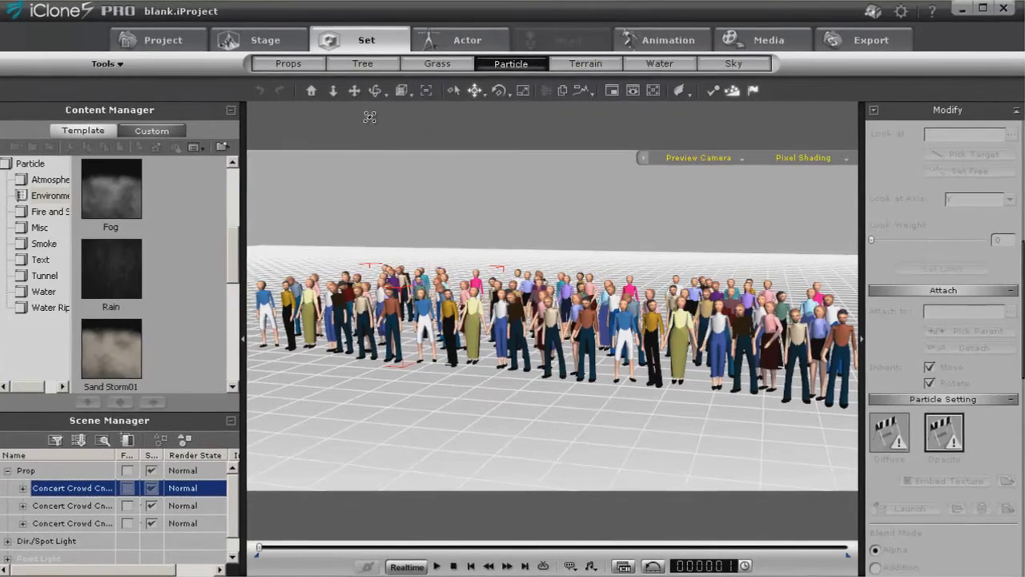
Deactivate the image background and set the 2D background color to black
left_click(272, 39)
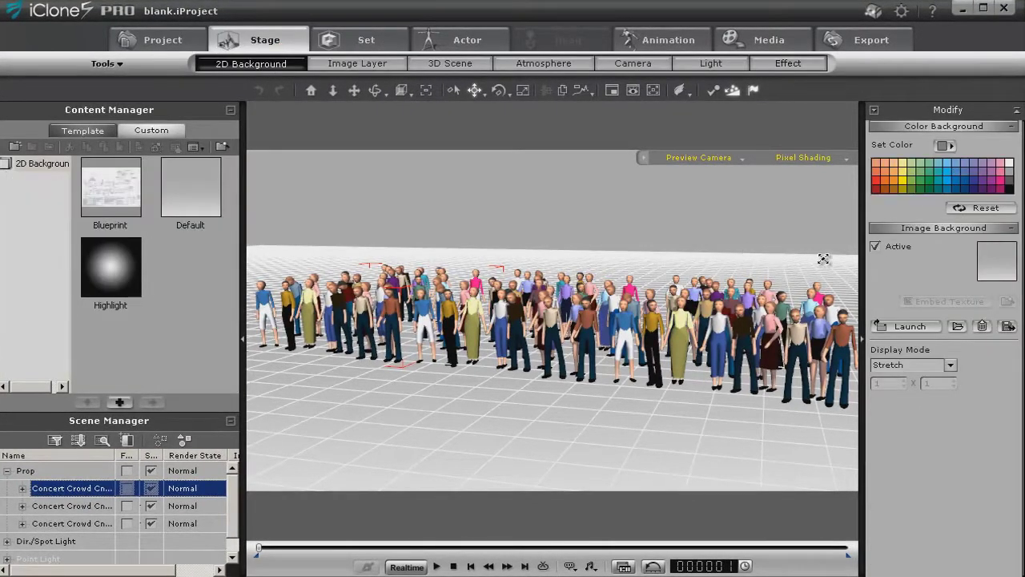
left_click(875, 248)
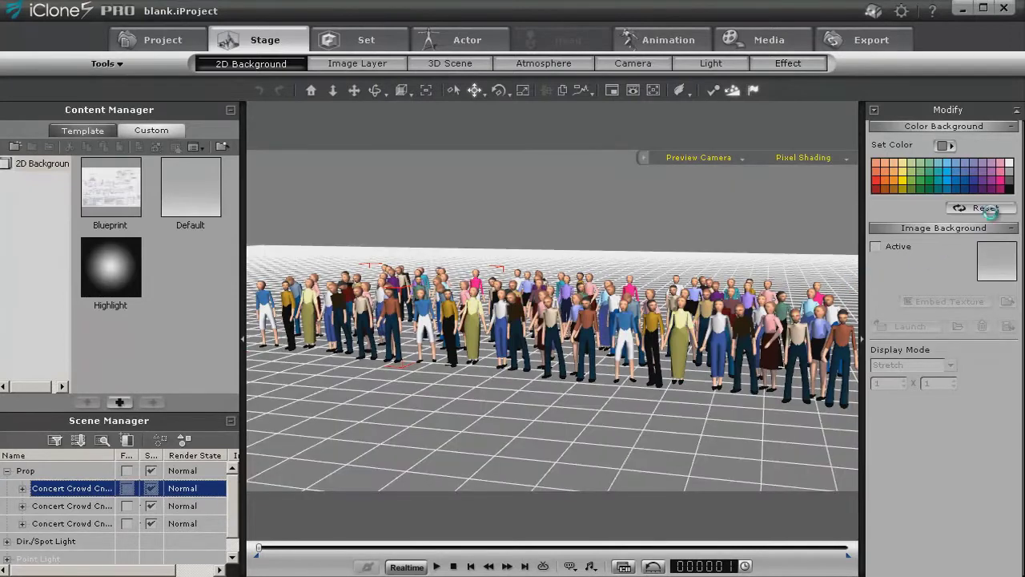
left_click(1010, 189)
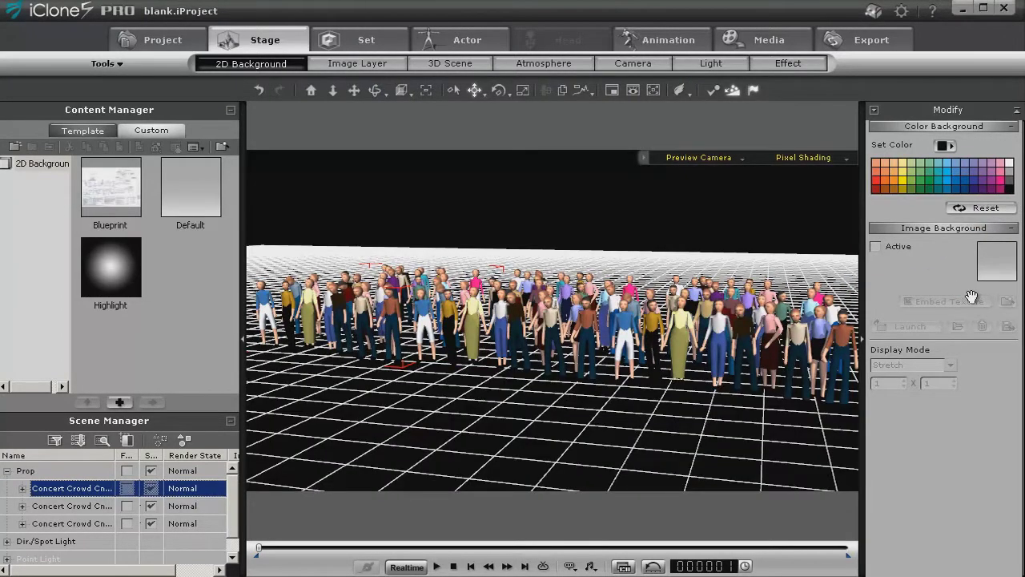
Set the ambient light color to black in the settings of Light01
left_click(230, 110)
left_click(7, 250)
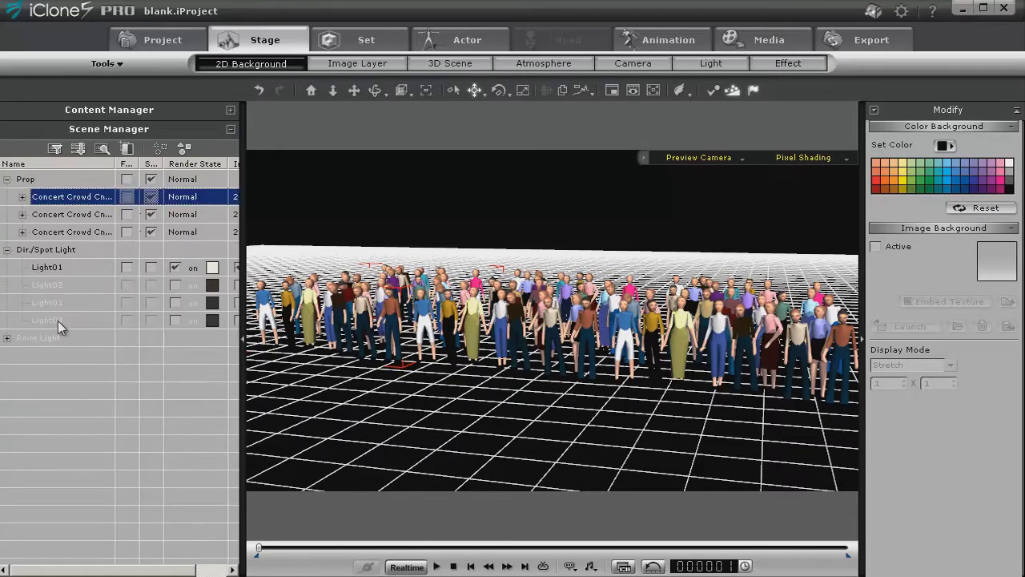
left_click(71, 271)
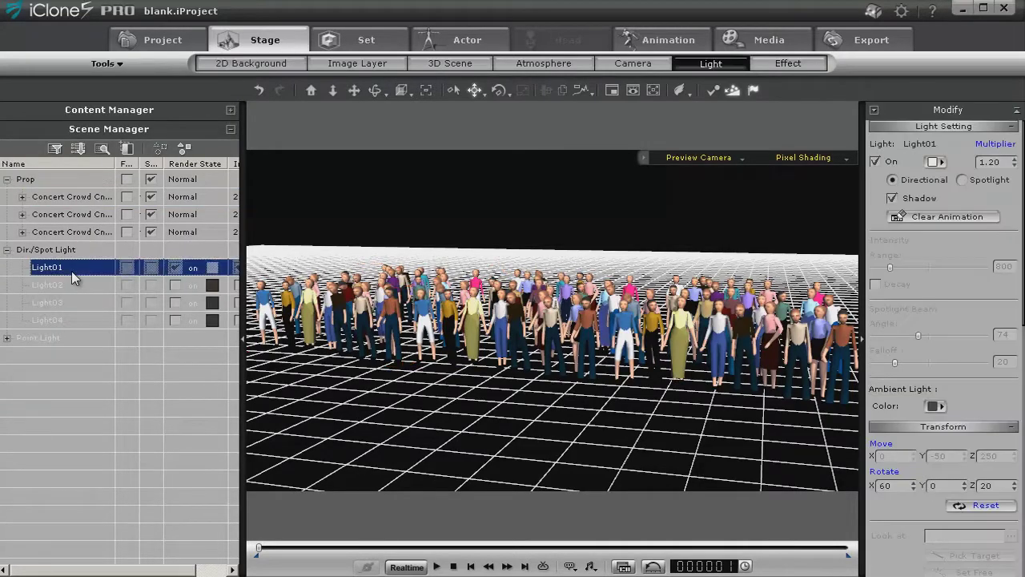
left_click(942, 409)
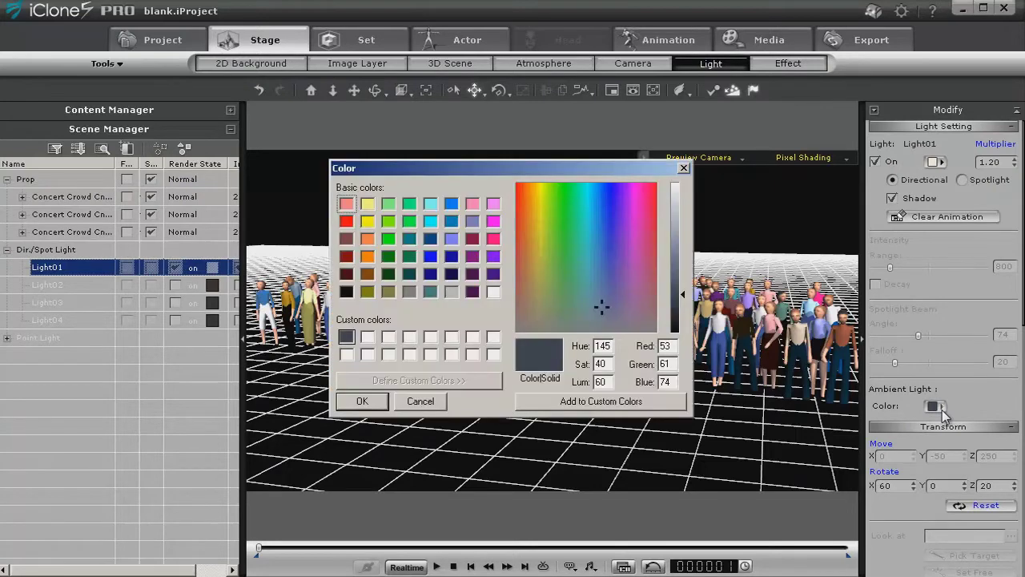
left_click(346, 292)
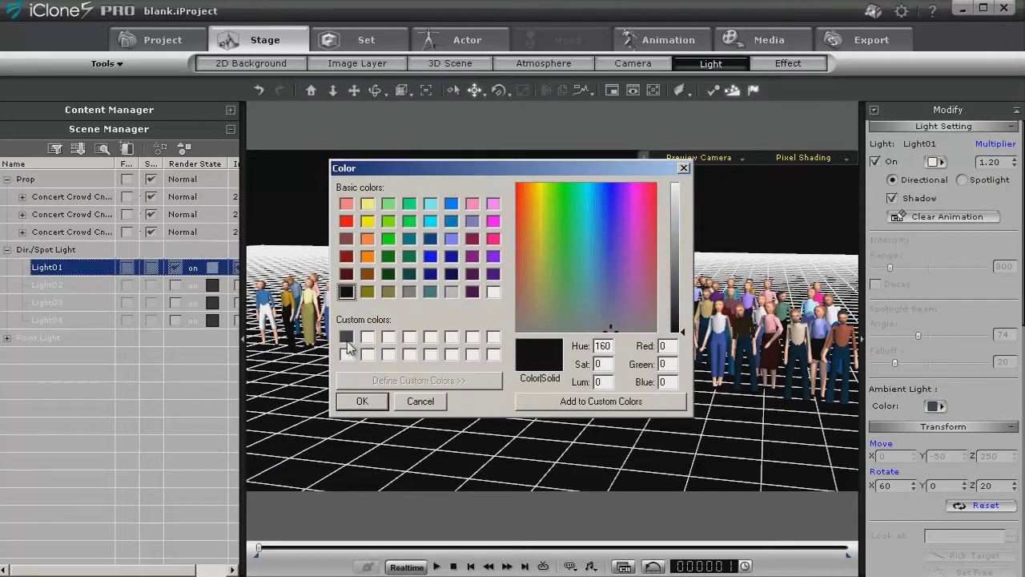
left_click(358, 401)
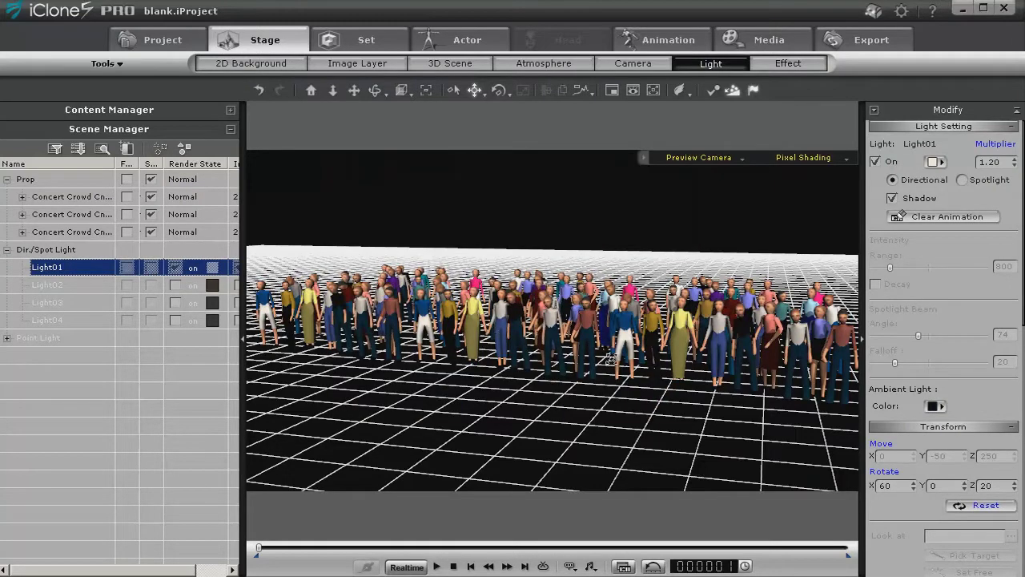
Switch off directional Light01 and inspect the unlit crowd from different angles
left_click(875, 161)
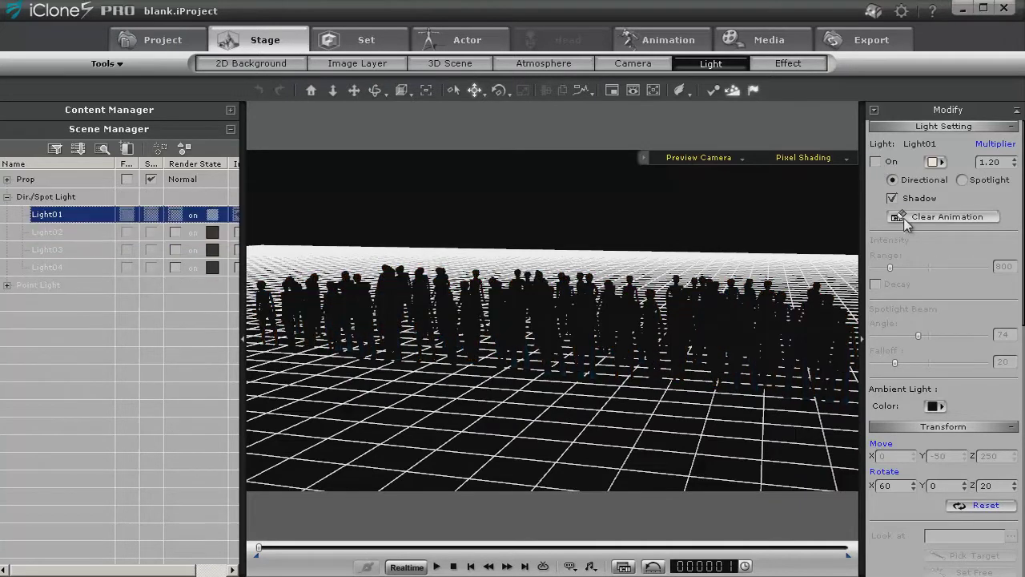
left_click(903, 217)
left_click(475, 90)
left_click_drag(553, 265, 522, 288)
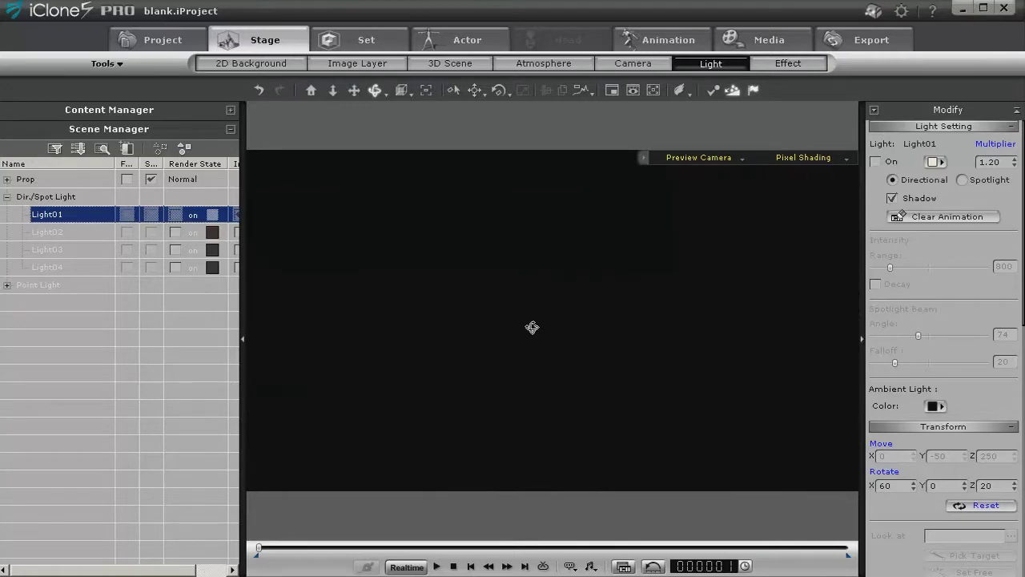
left_click_drag(532, 327, 565, 302)
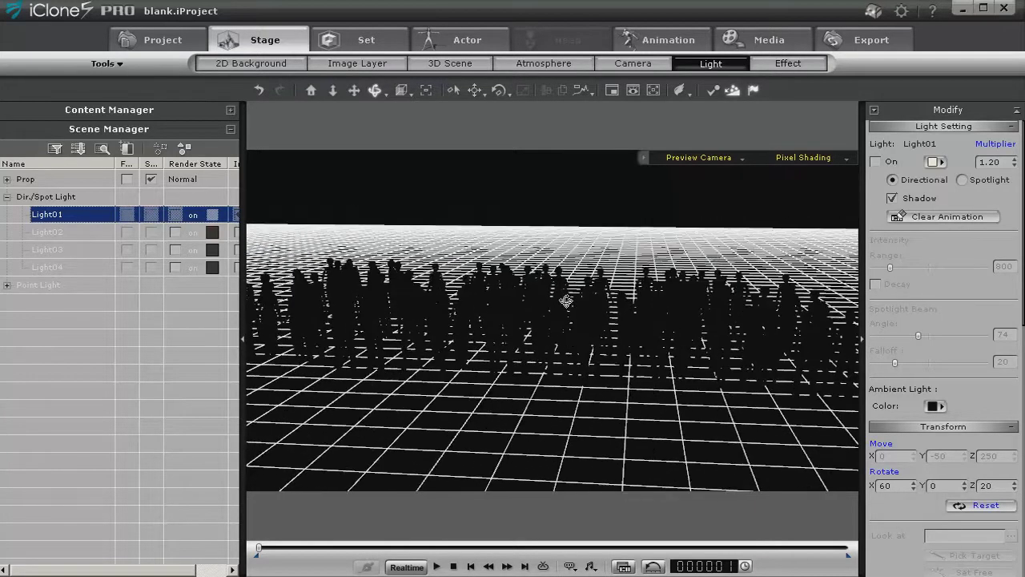
Try the Highlight image background behind the crowd silhouettes, and deactivate it again
left_click(230, 110)
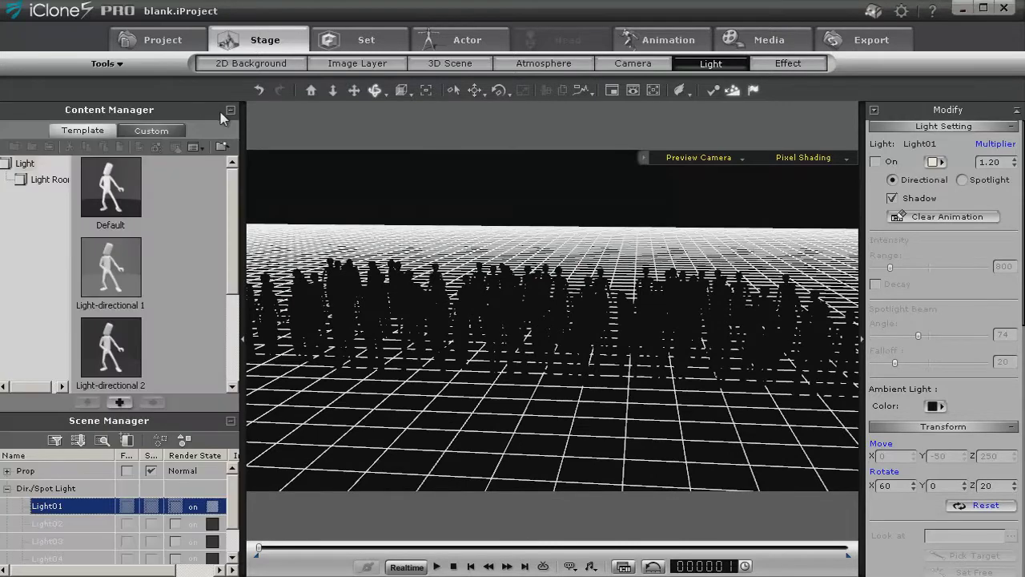
left_click(241, 63)
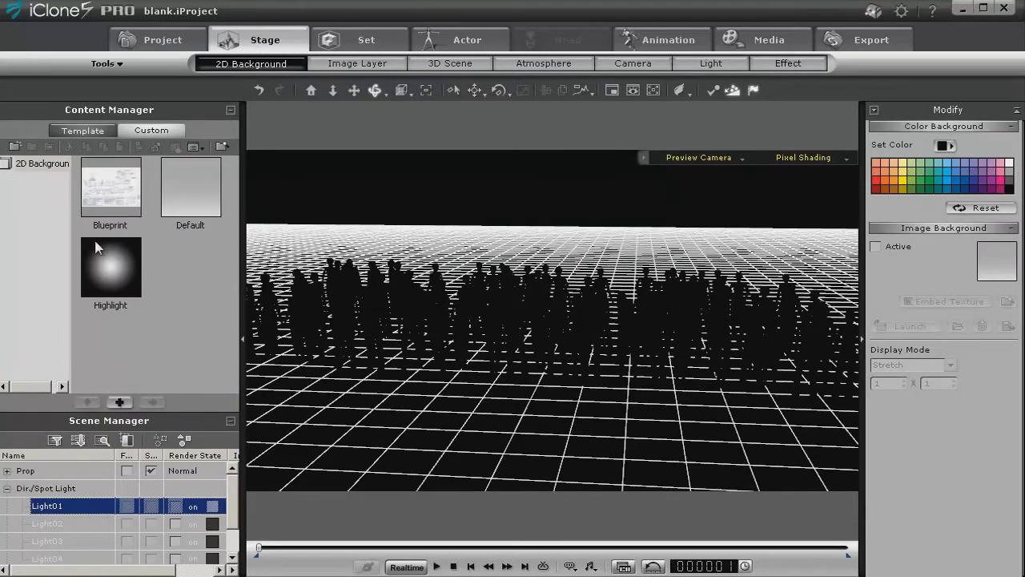
double_click(100, 256)
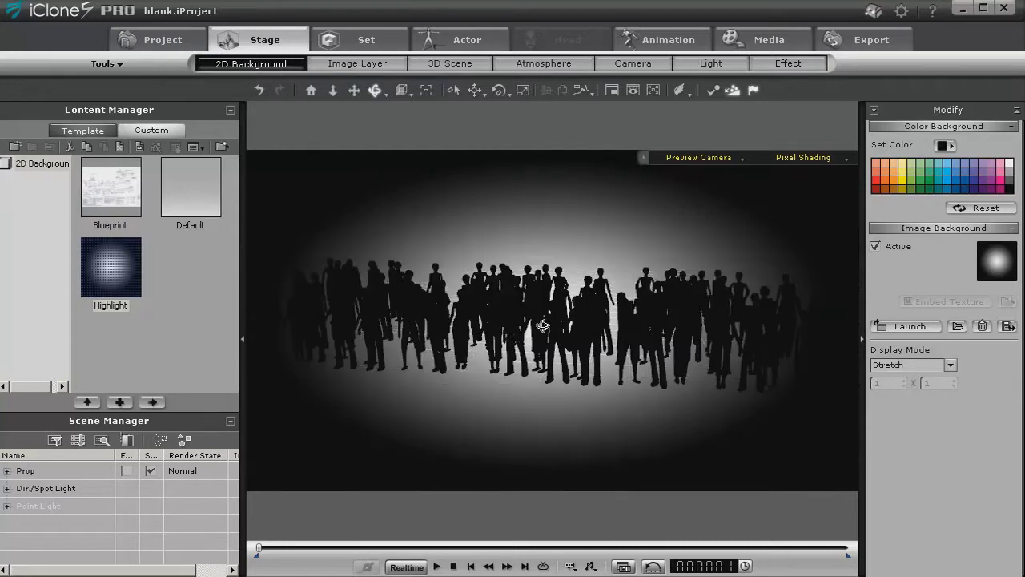
left_click_drag(543, 326, 524, 348)
left_click_drag(433, 330, 481, 327)
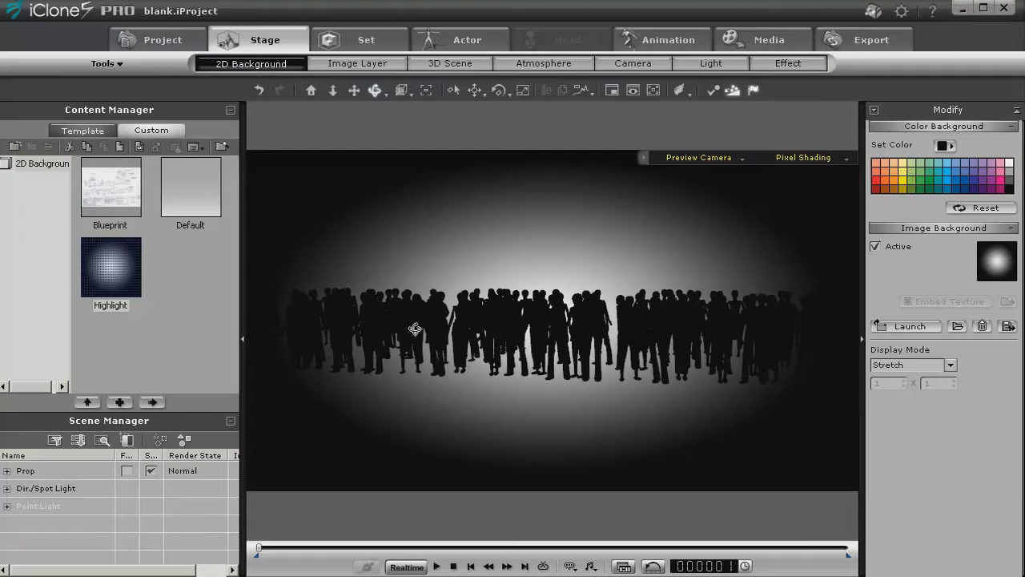
left_click(876, 247)
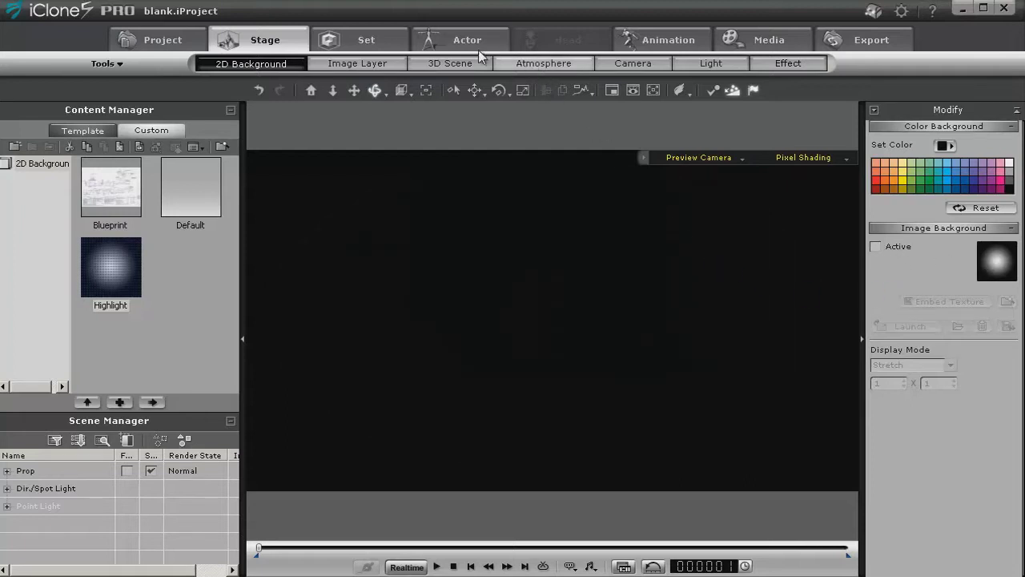
Add the Fog particle effect from the Environment templates to the scene among the crowd
left_click(369, 38)
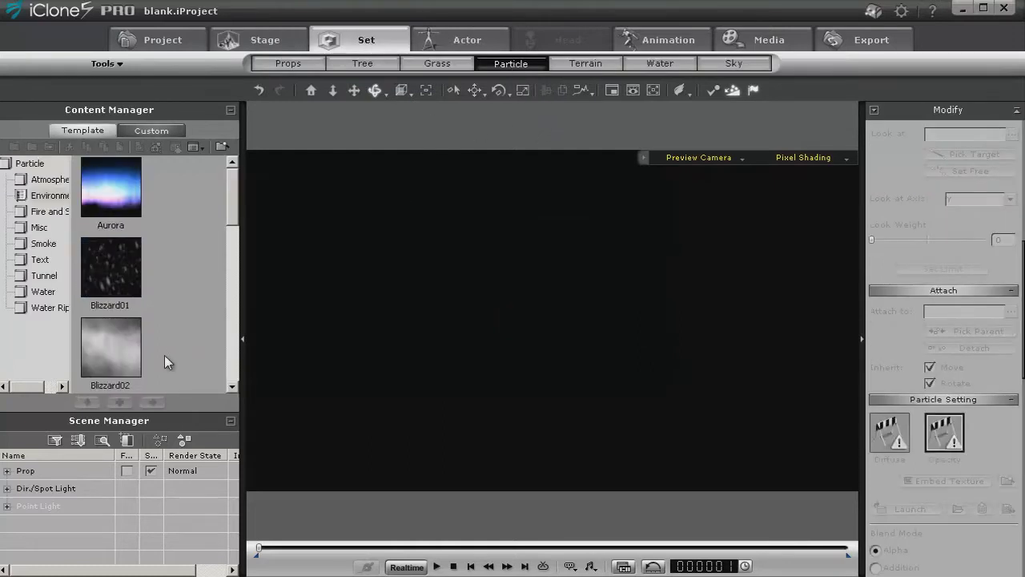
scroll(235, 196, "down", 3)
left_click(123, 223)
left_click_drag(541, 341, 541, 341)
left_click(109, 226)
left_click_drag(109, 230, 582, 315)
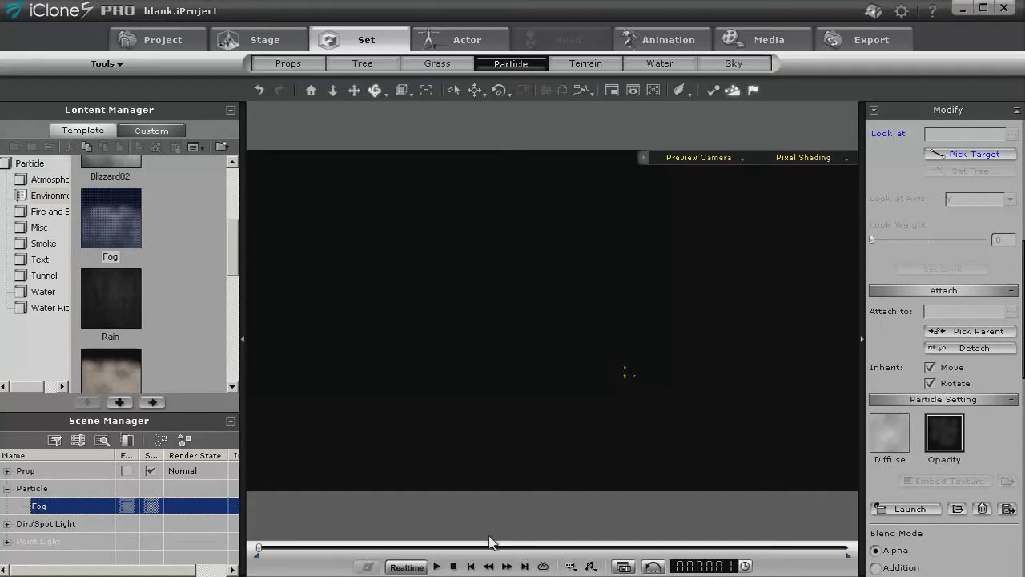
Play the animation to check how the fog looks against the crowd silhouettes
left_click(436, 566)
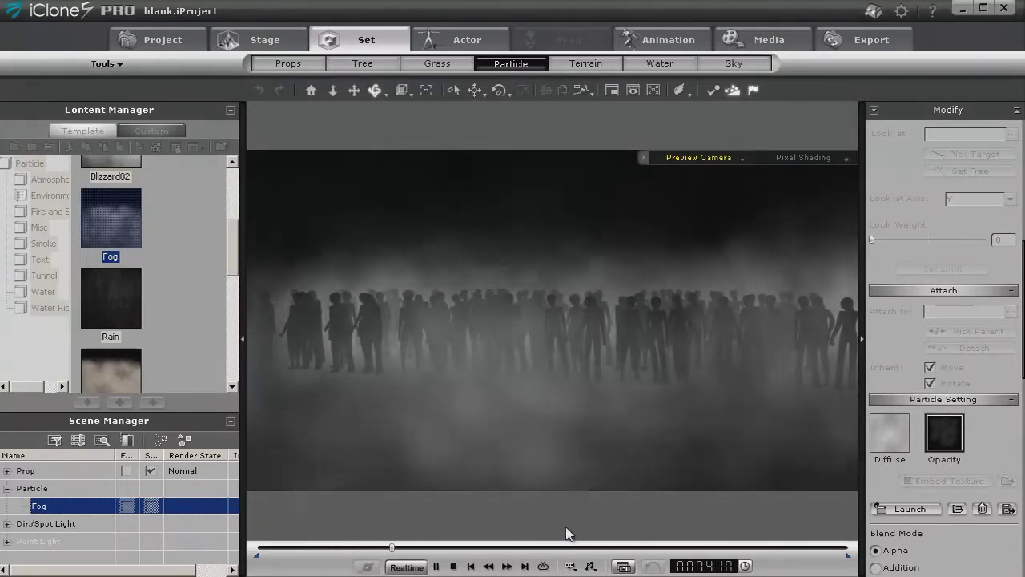
left_click(453, 567)
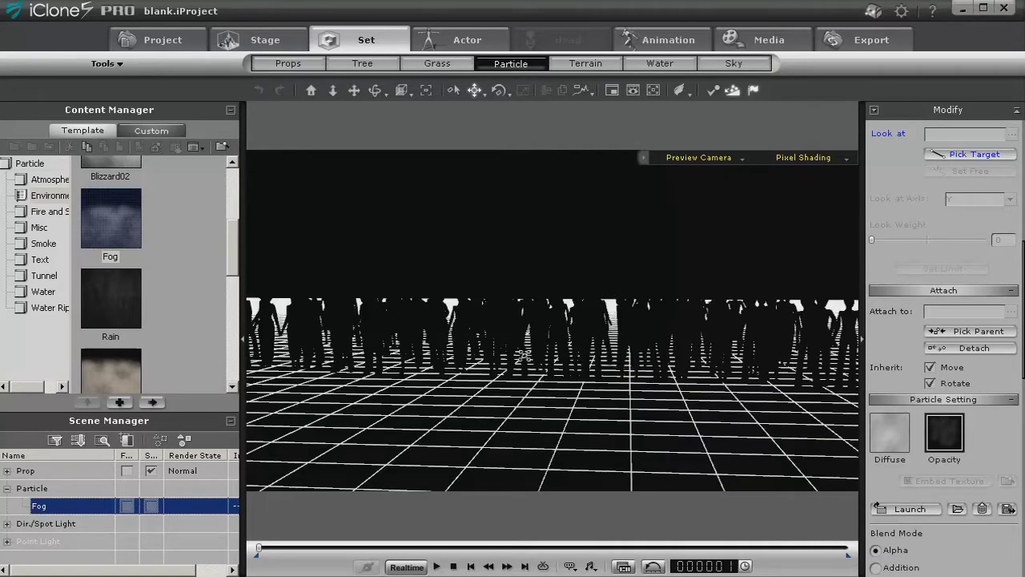
left_click(437, 566)
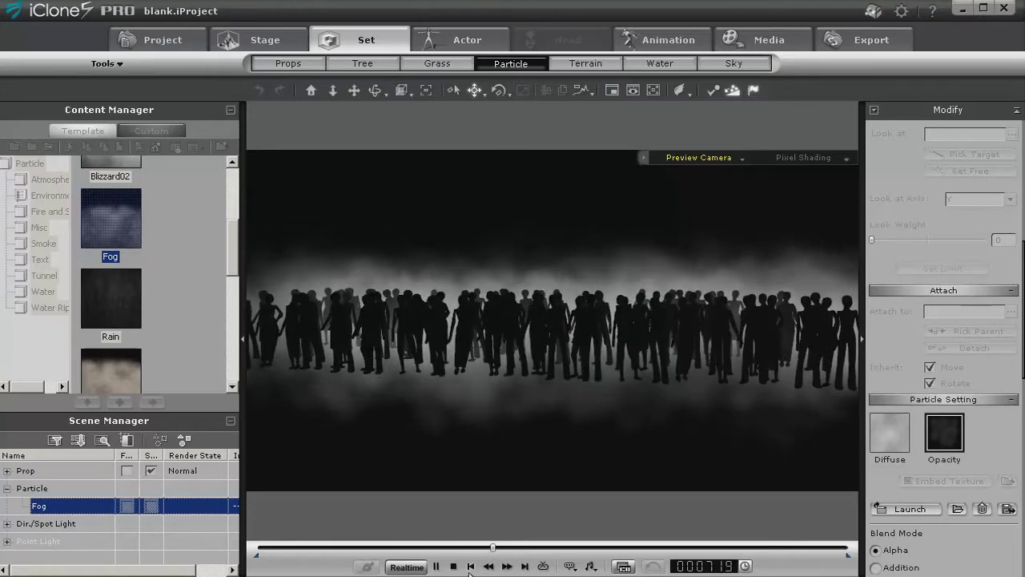
key("space")
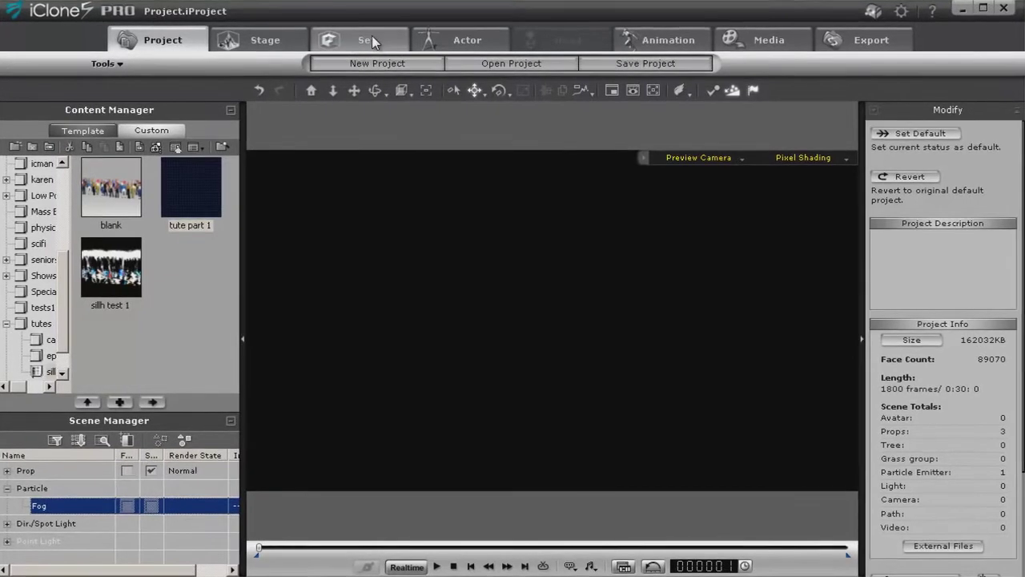
Enable the HDR Effect with Tone Map in the Atmosphere settings, and preview the animation
left_click(369, 40)
left_click(290, 41)
left_click(544, 63)
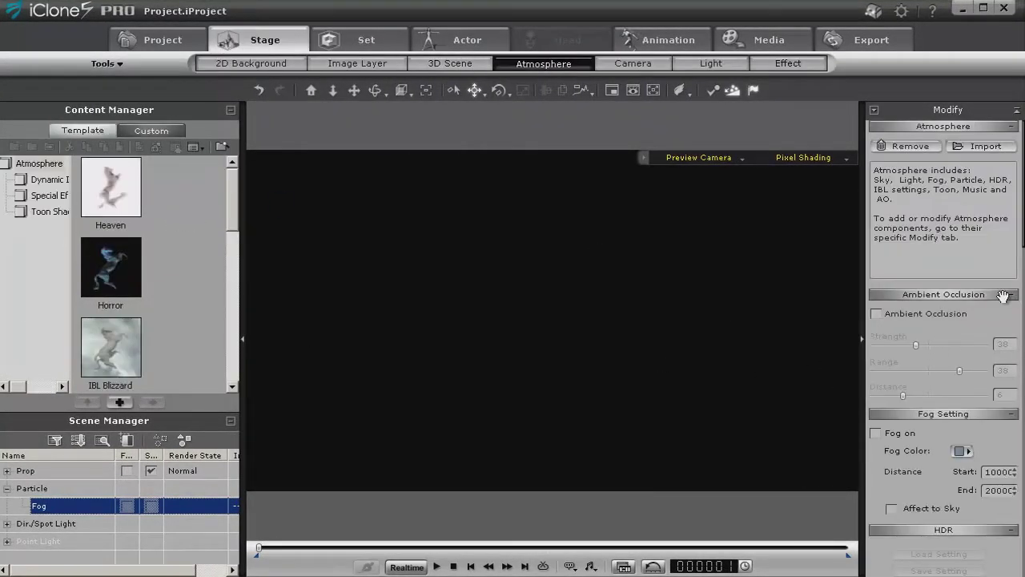
left_click_drag(1021, 240, 947, 313)
left_click(876, 284)
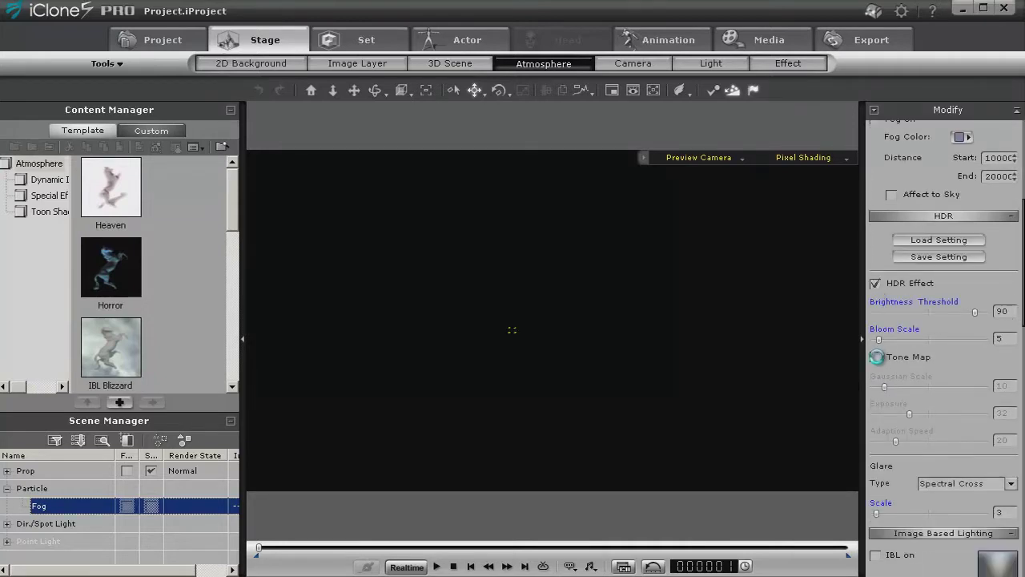
left_click(876, 356)
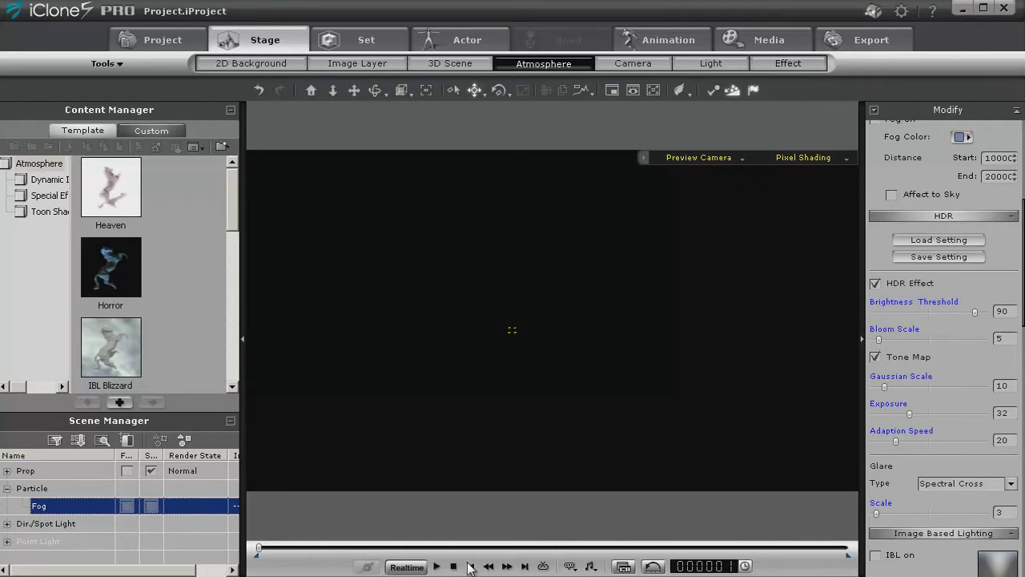
left_click(437, 567)
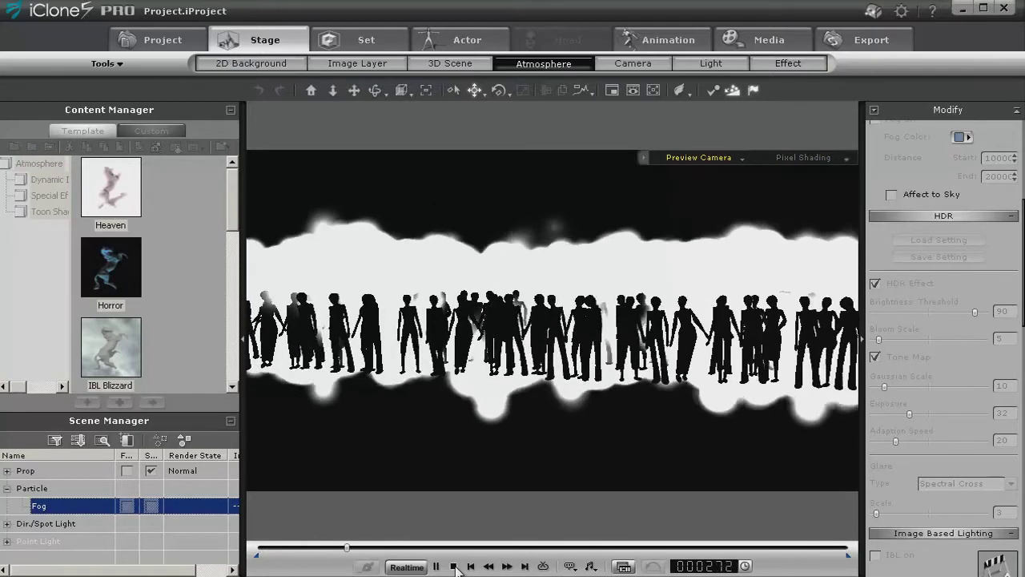
left_click(454, 566)
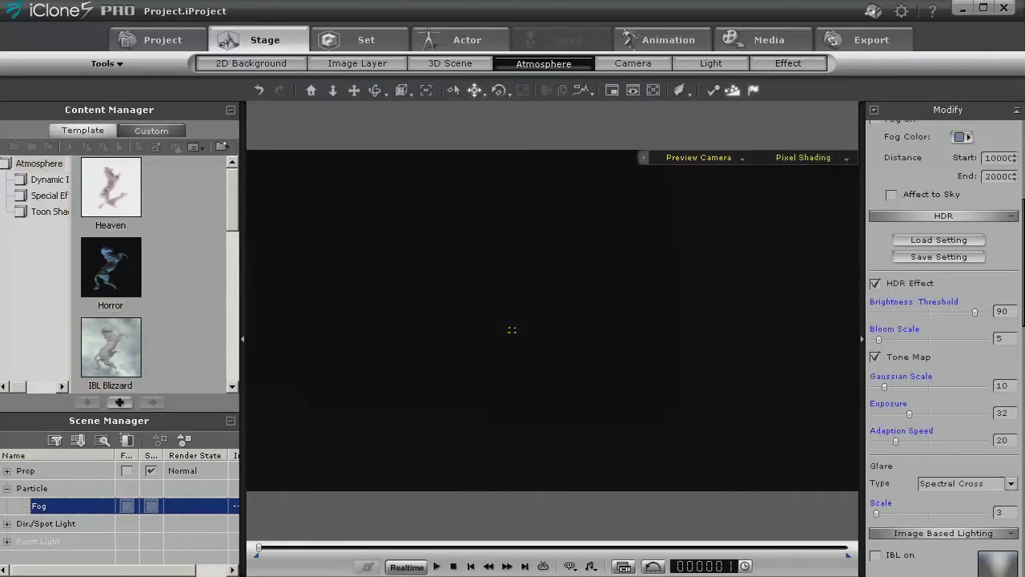
Enable the Toon Shader and set its silhouette edge to Texture Color
left_click_drag(1020, 262, 1003, 464)
left_click(876, 325)
left_click(890, 436)
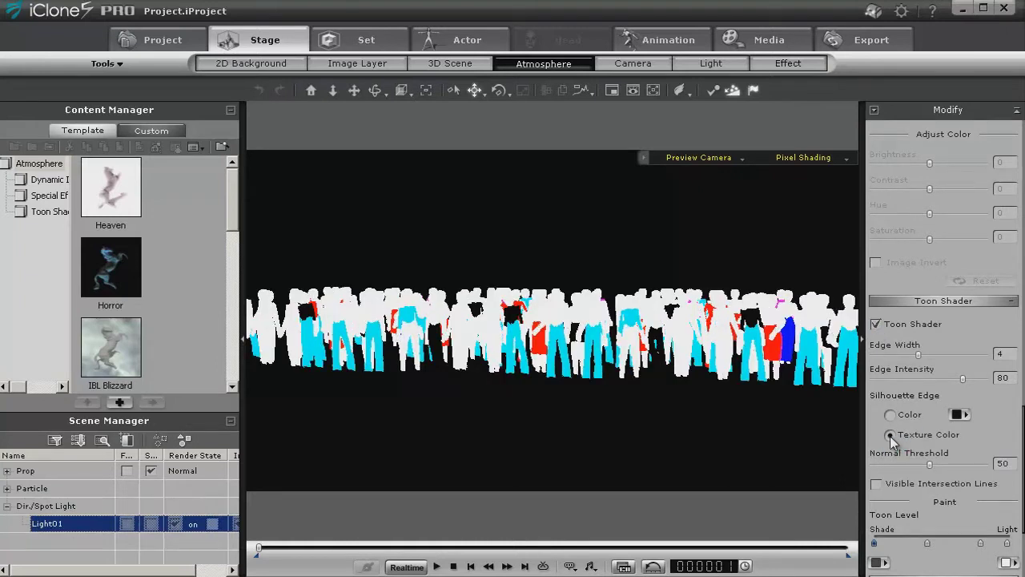
Set the Toon Shader's Shade and Light paint colors to black, and preview the animation
left_click(879, 564)
left_click(345, 293)
left_click(360, 401)
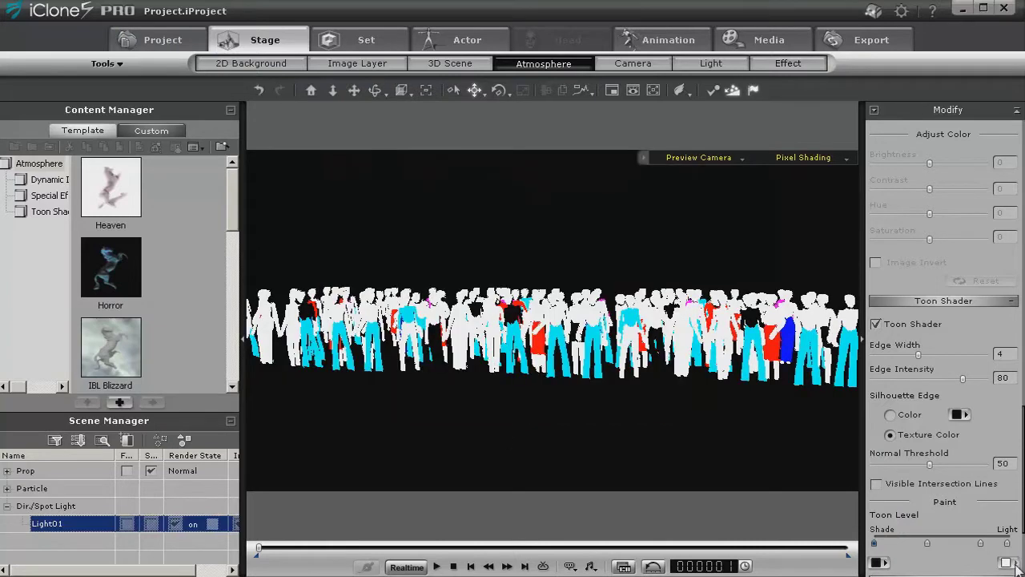
left_click(1008, 563)
left_click(347, 292)
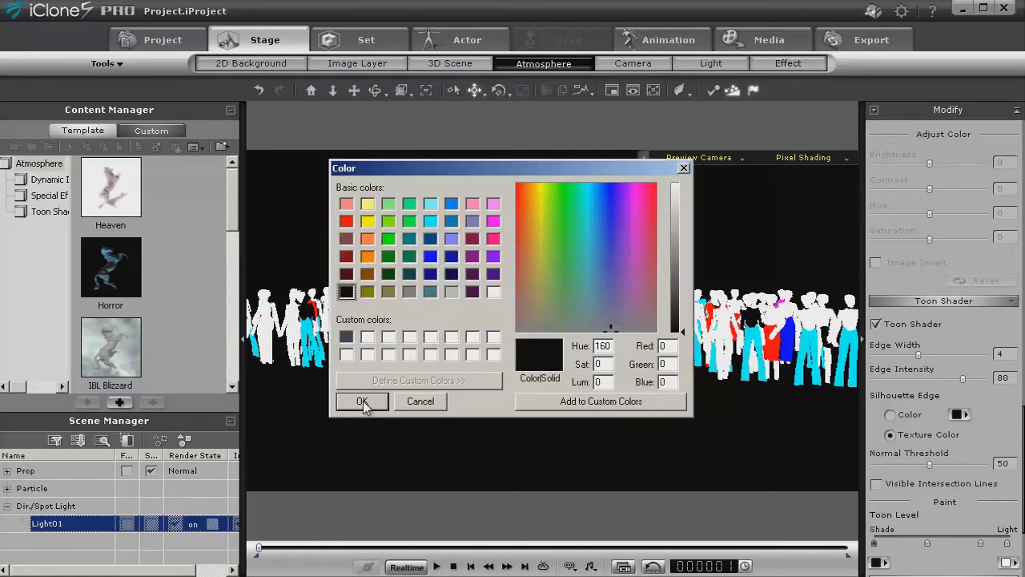
left_click(362, 402)
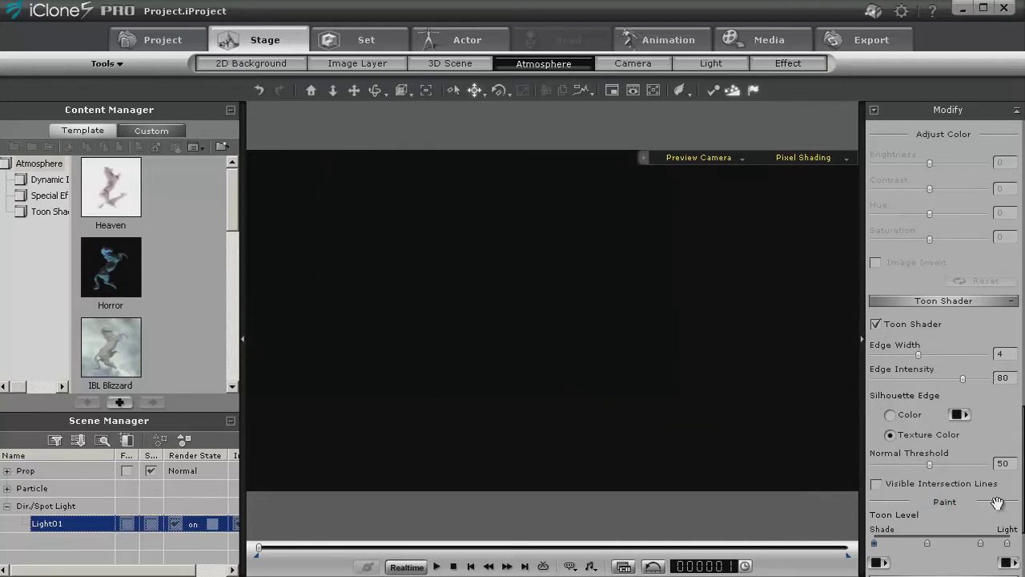
left_click(437, 566)
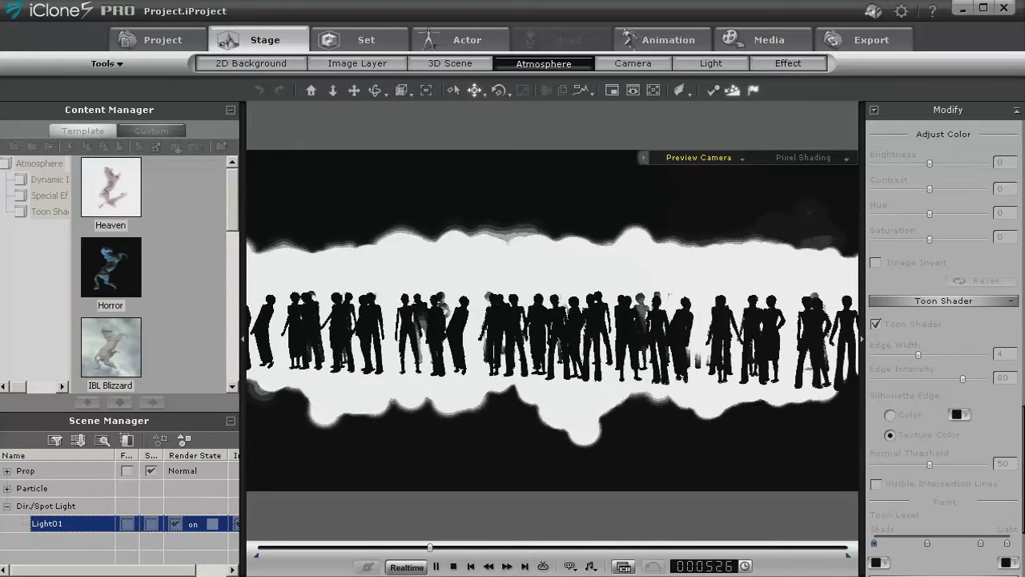
left_click(453, 567)
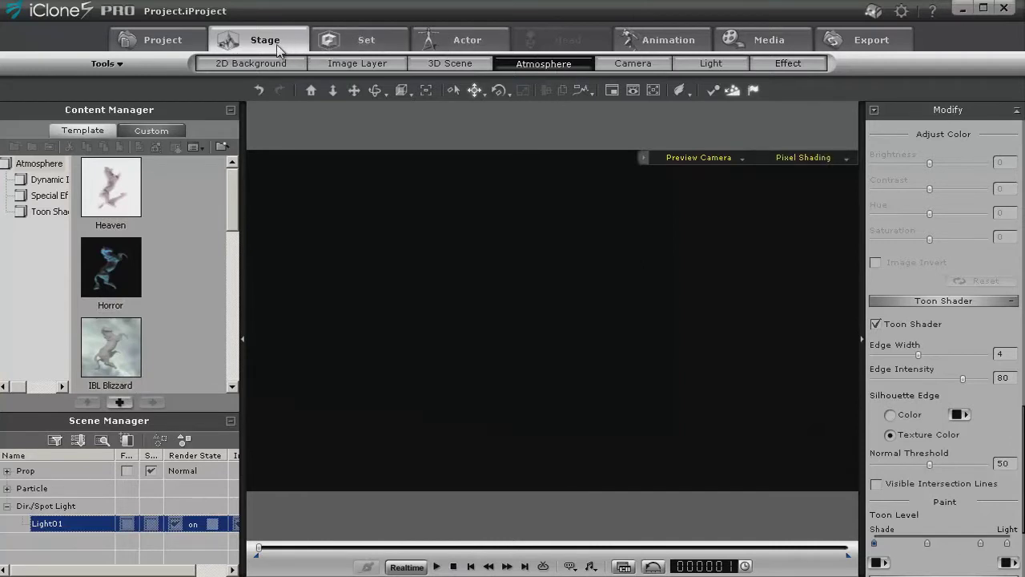
Add the River Flow water template to the scene
left_click(362, 40)
left_click(680, 64)
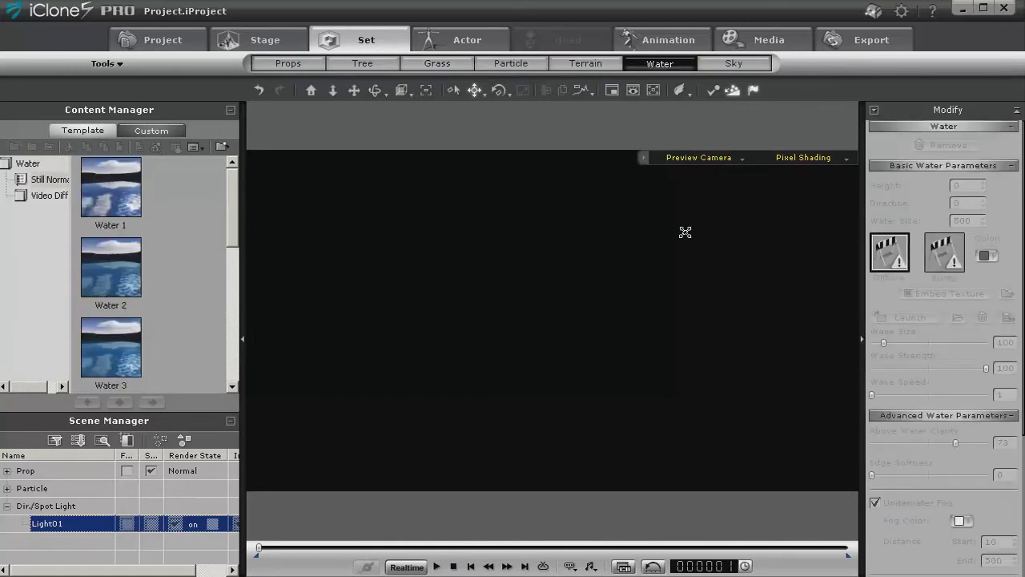
left_click(29, 165)
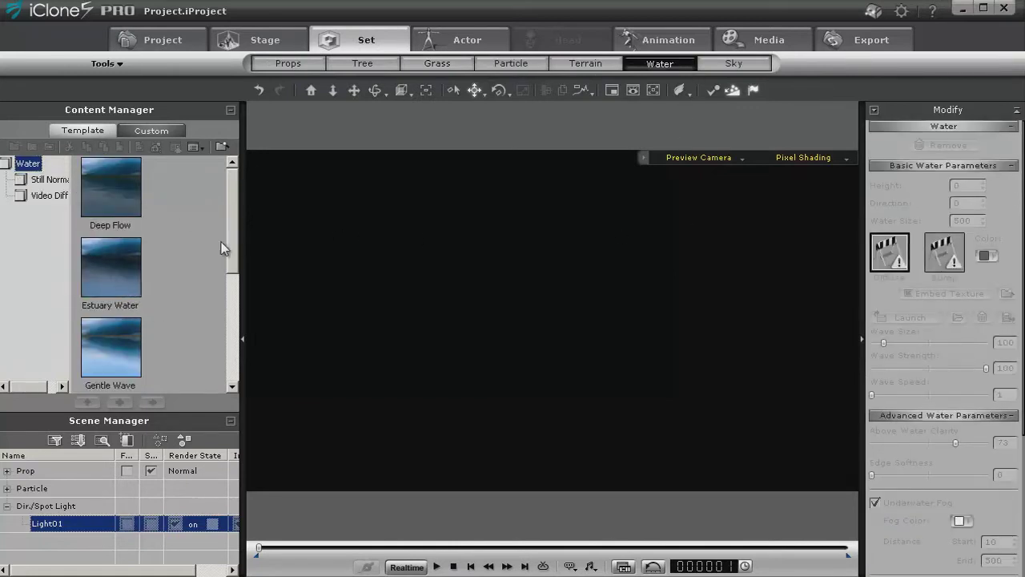
left_click_drag(235, 251, 243, 347)
double_click(97, 299)
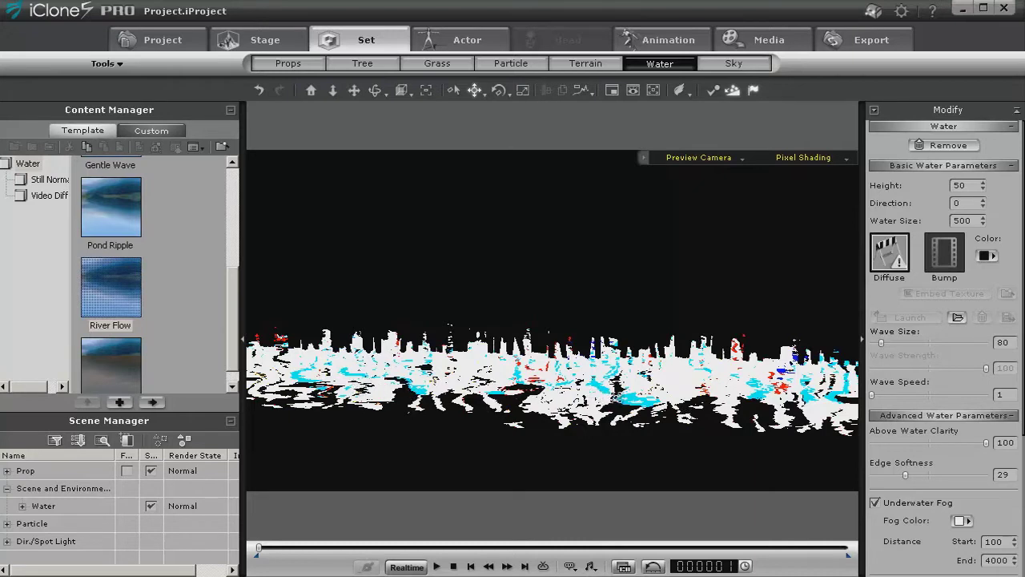
Play the animation to check how the crowd silhouettes look with the water reflection
left_click(438, 567)
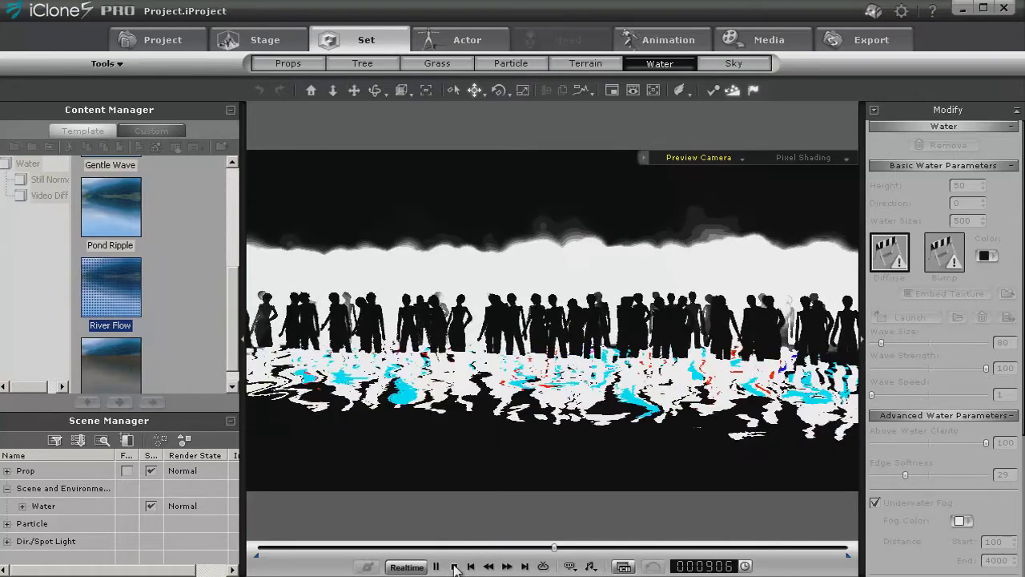
left_click(455, 568)
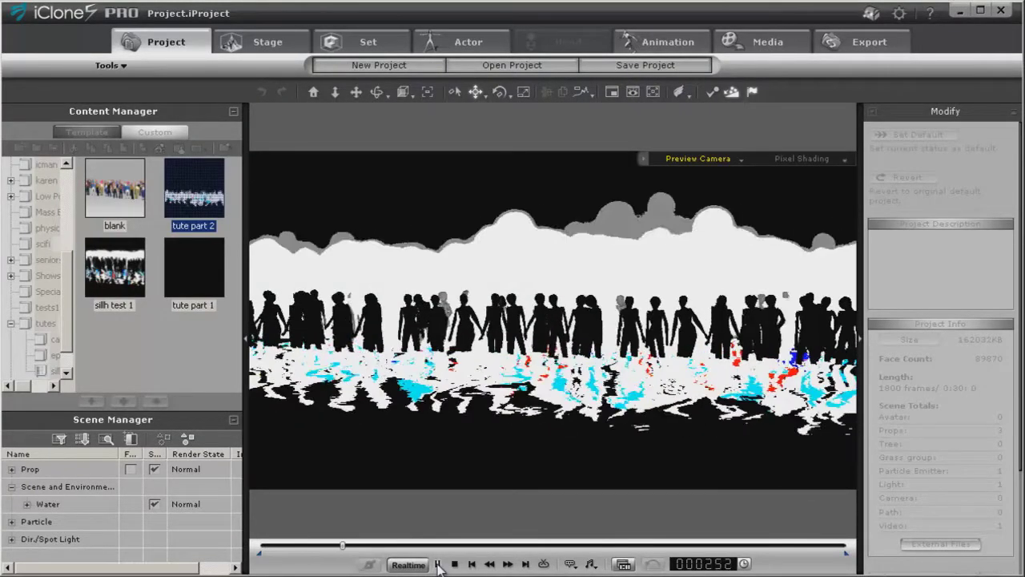
left_click(439, 564)
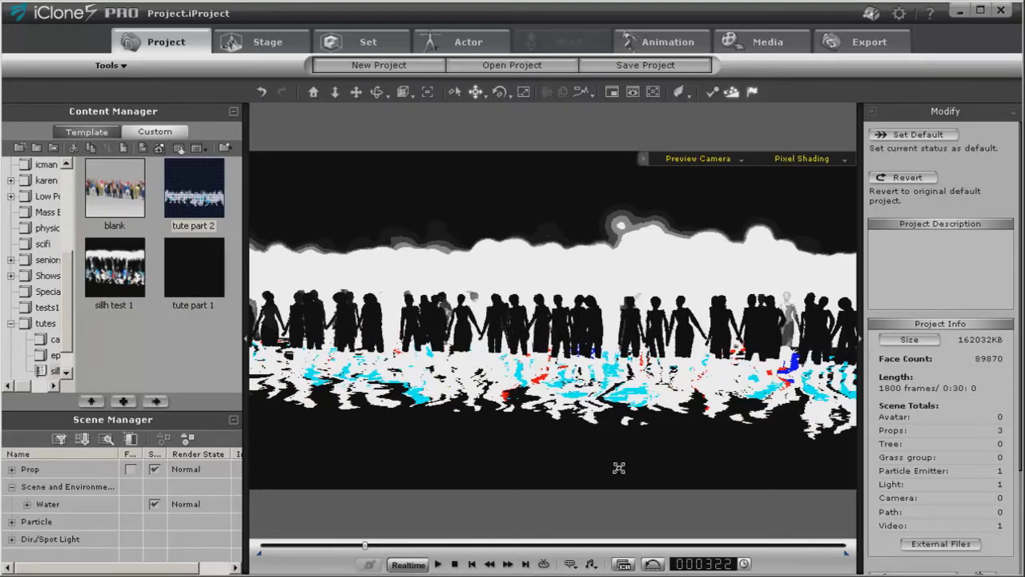
Replace the Fog particle's diffuse texture with the red image from the colors folder, and preview the animation
left_click(371, 46)
left_click(514, 65)
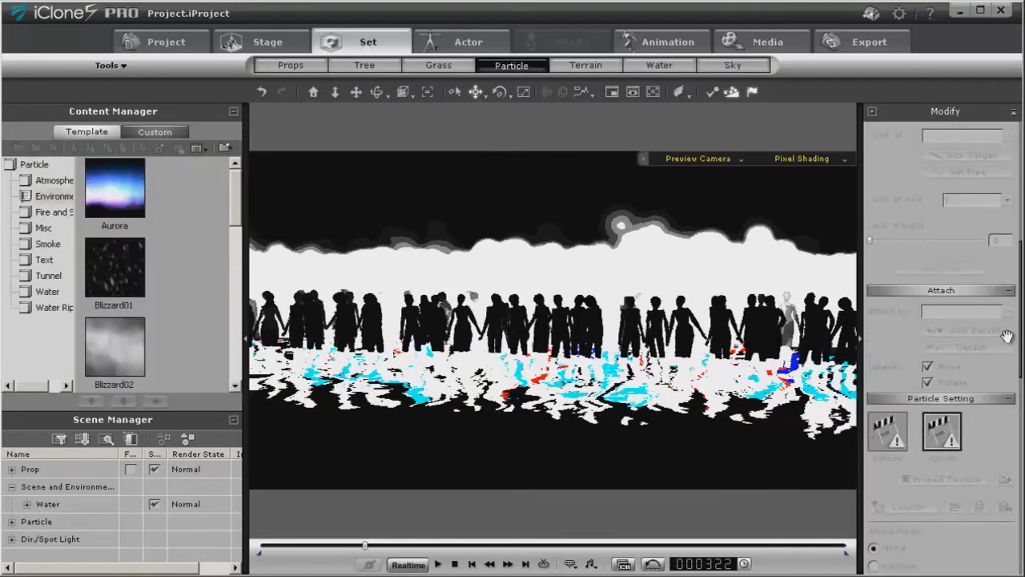
left_click(11, 521)
left_click(43, 539)
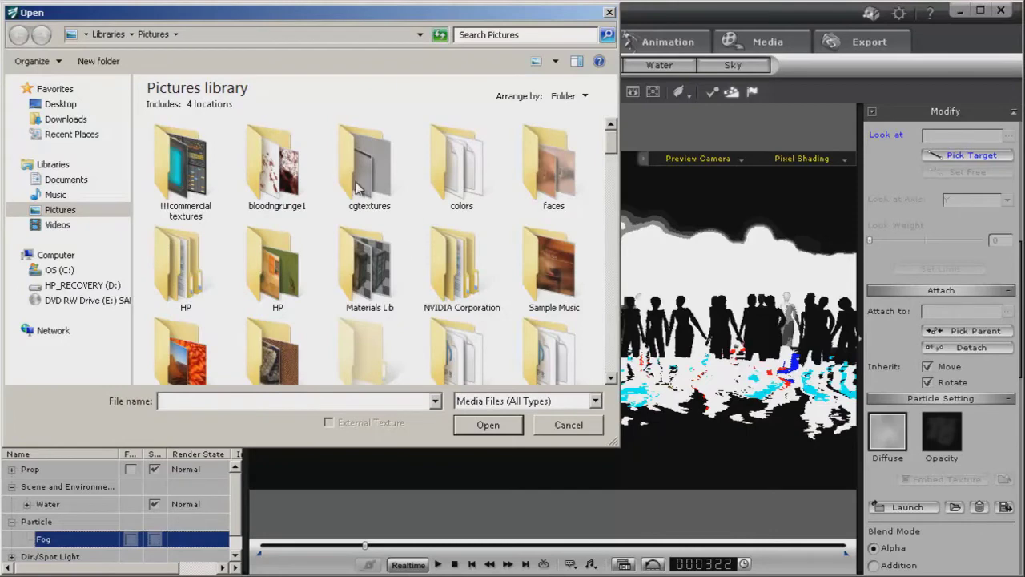
double_click(451, 174)
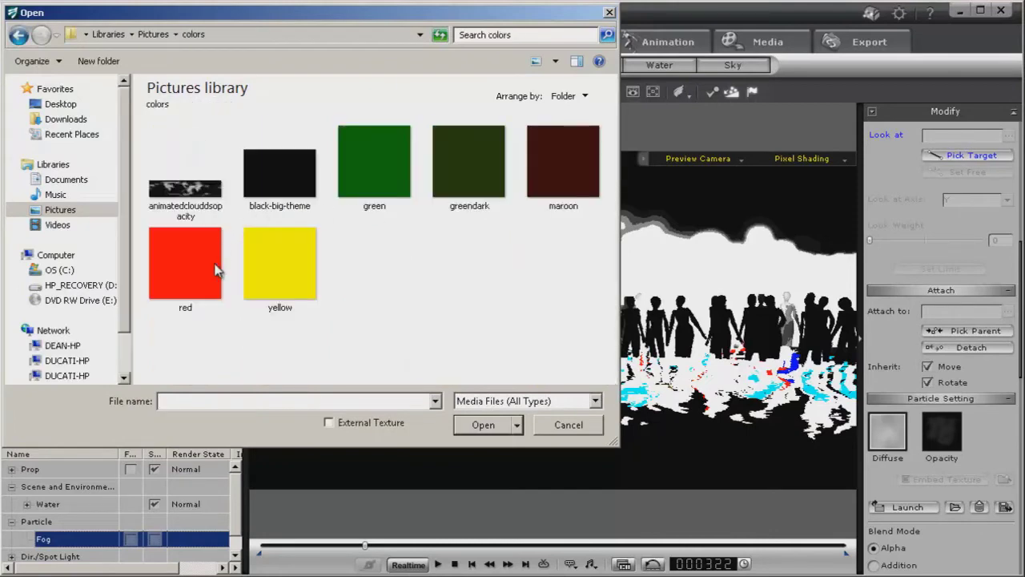
double_click(185, 265)
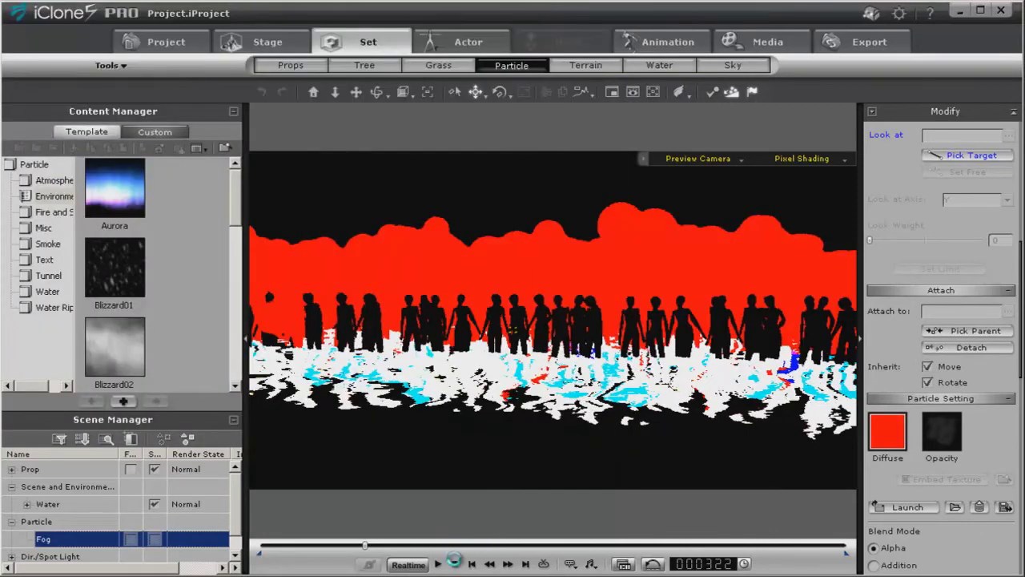
left_click(437, 565)
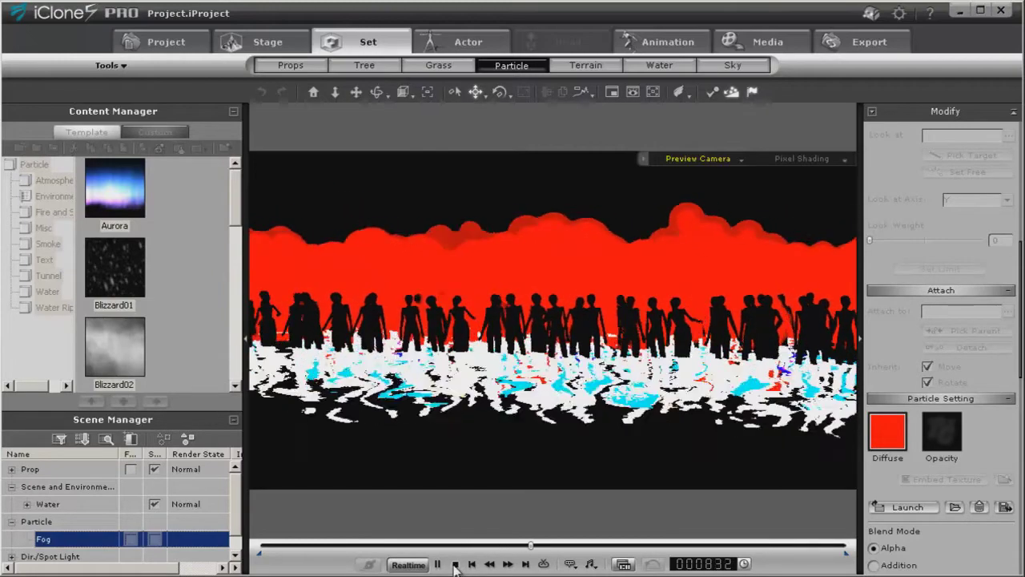
left_click(455, 564)
Disable the Toon Shader in the Atmosphere settings, and preview the animation
left_click(266, 47)
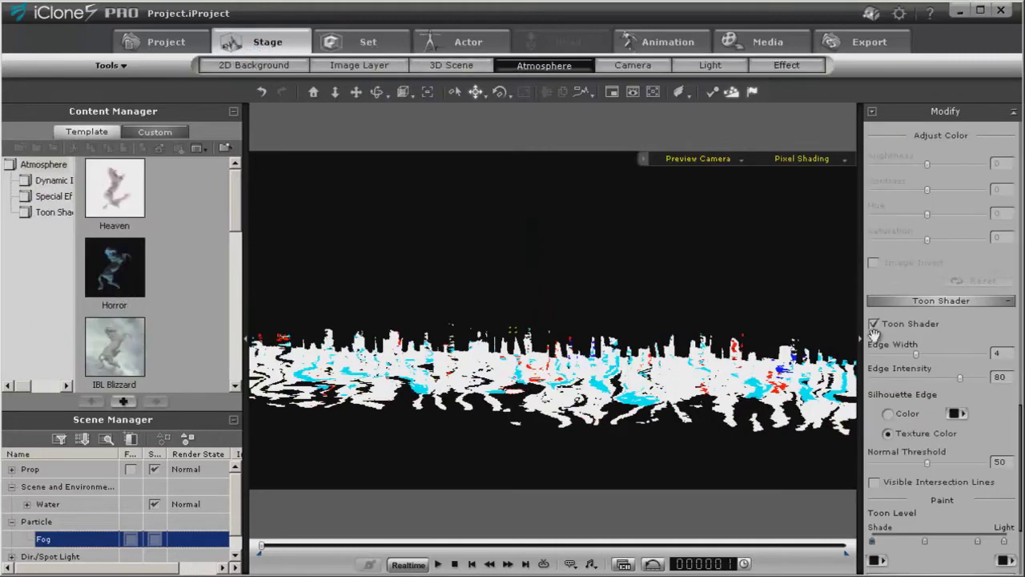
left_click(875, 324)
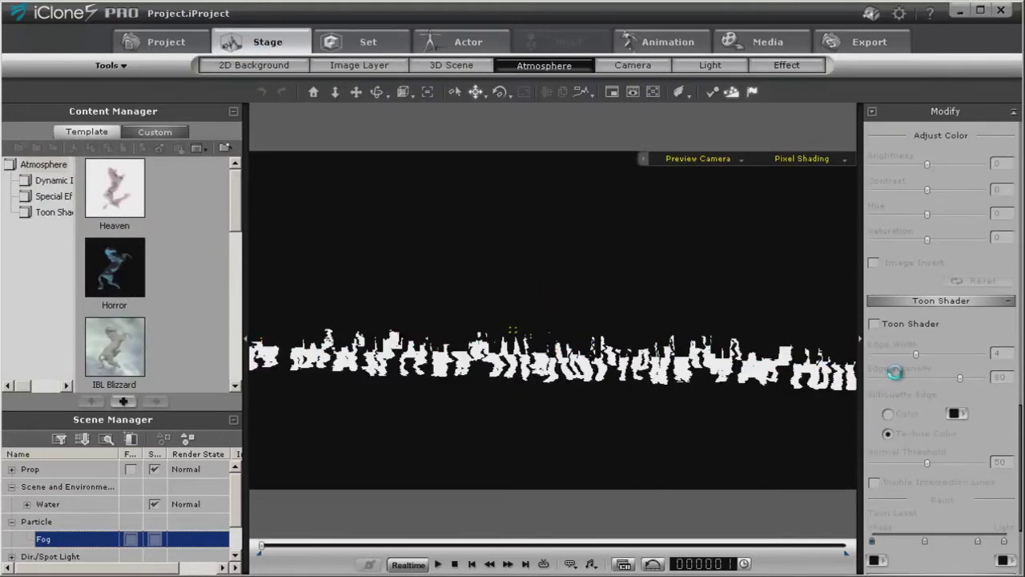
left_click(438, 564)
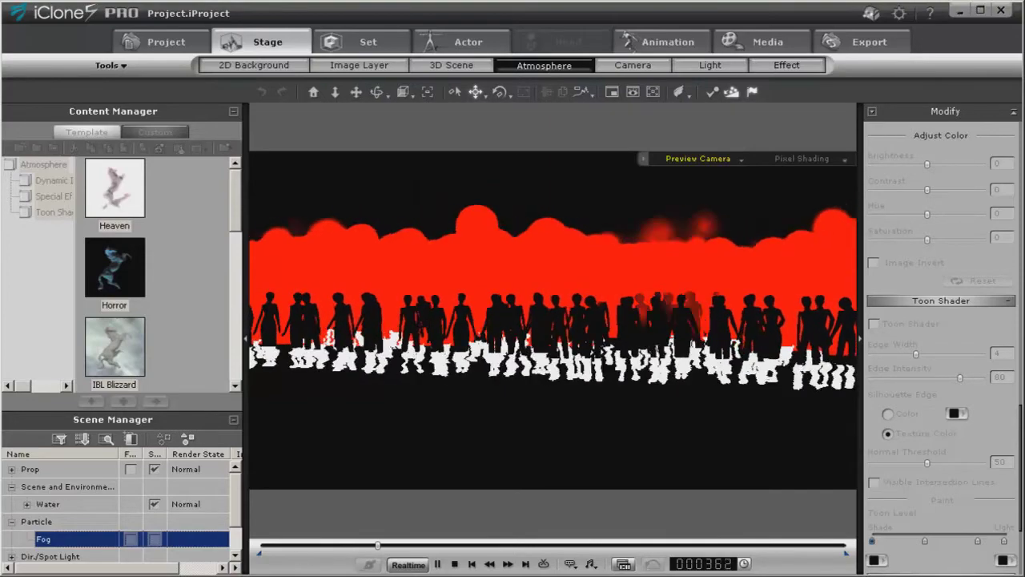
left_click(455, 564)
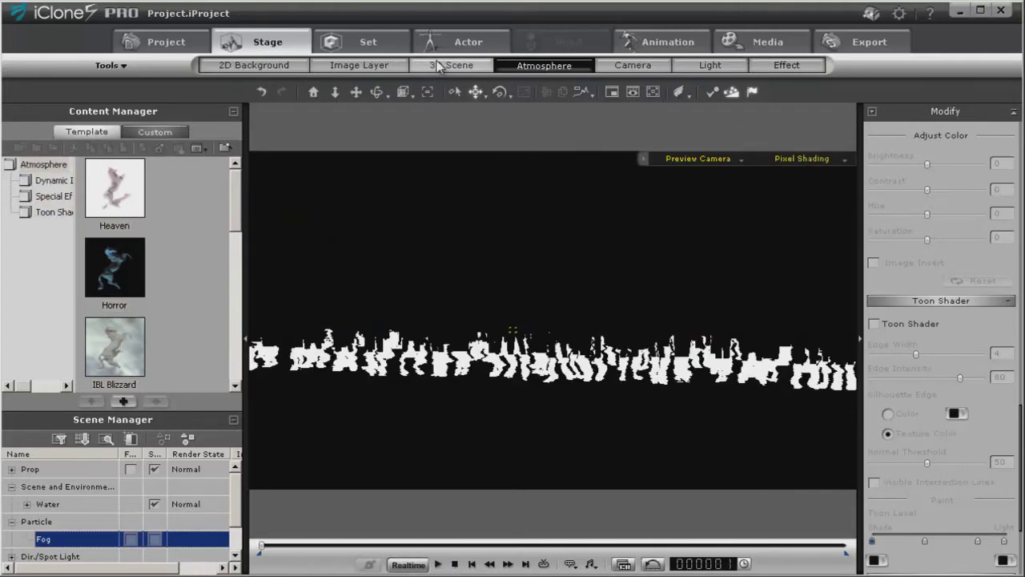
Replace the Fog particle's diffuse texture with a fiery orange image from the Pictures library, and preview the animation
left_click(370, 44)
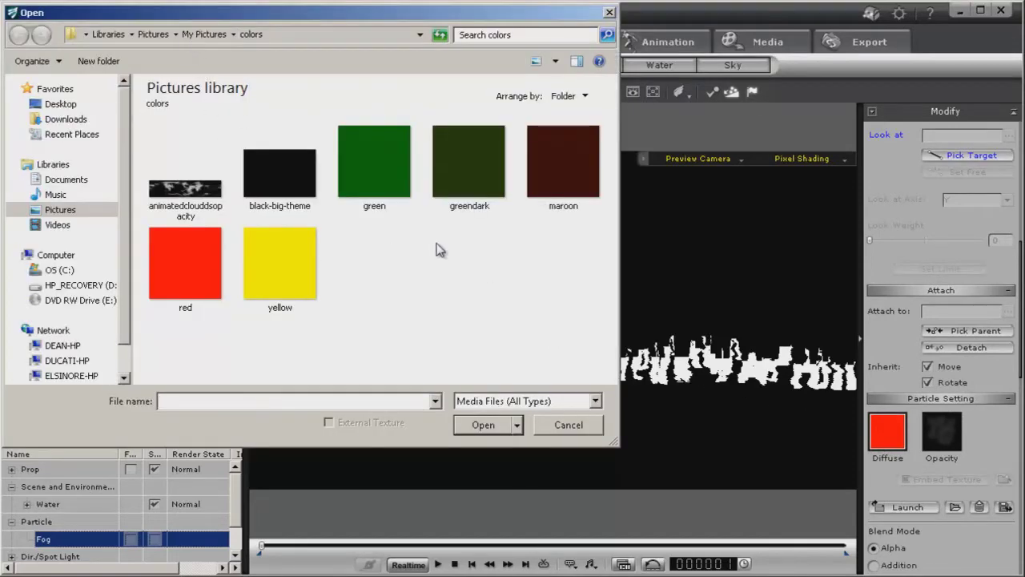
left_click(192, 39)
left_click(572, 323)
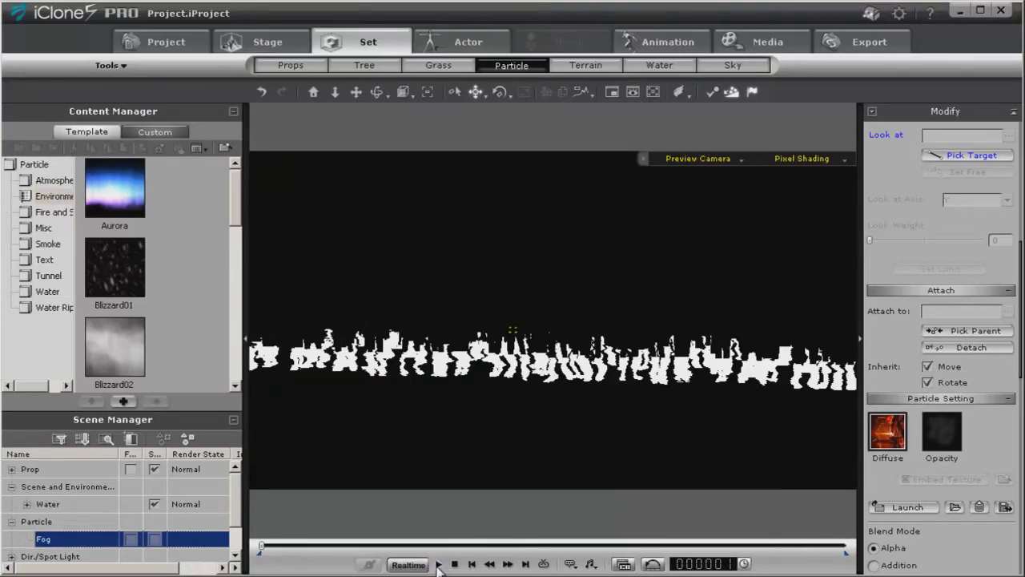
left_click(437, 564)
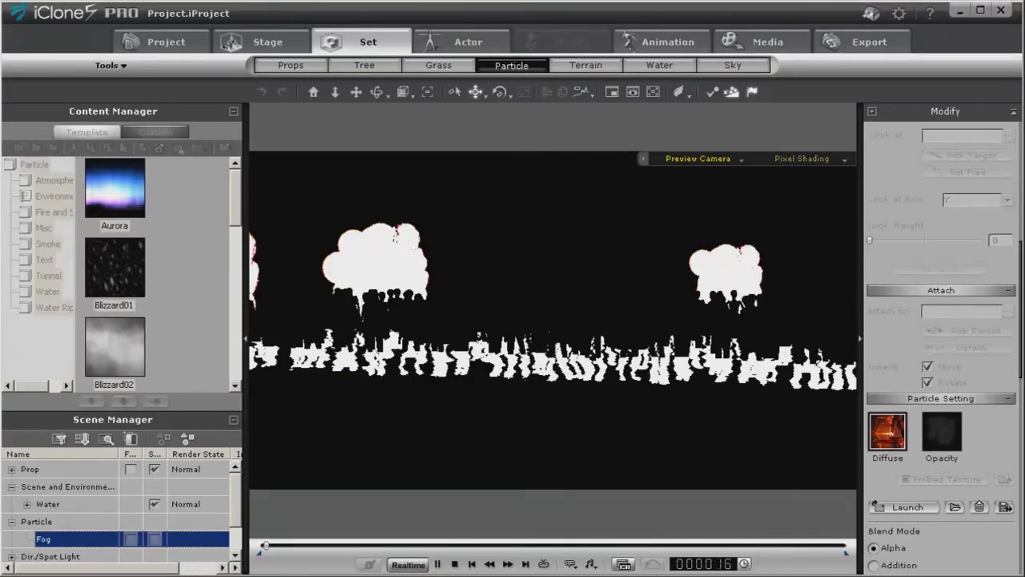
left_click(453, 564)
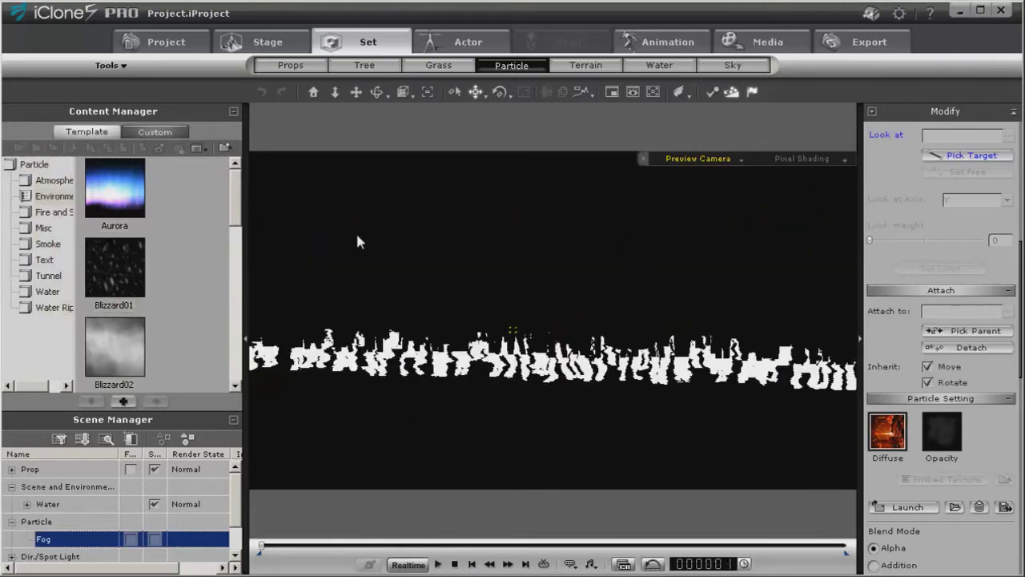
Disable the HDR Tone Map while keeping the HDR Effect on, and preview the animation
left_click(265, 42)
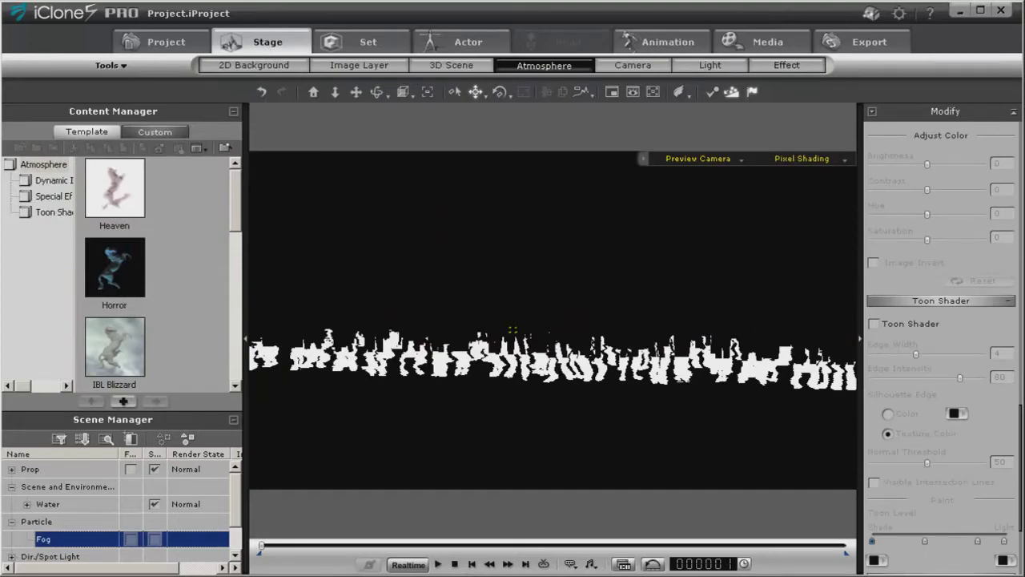
scroll(1020, 432, "up", 10)
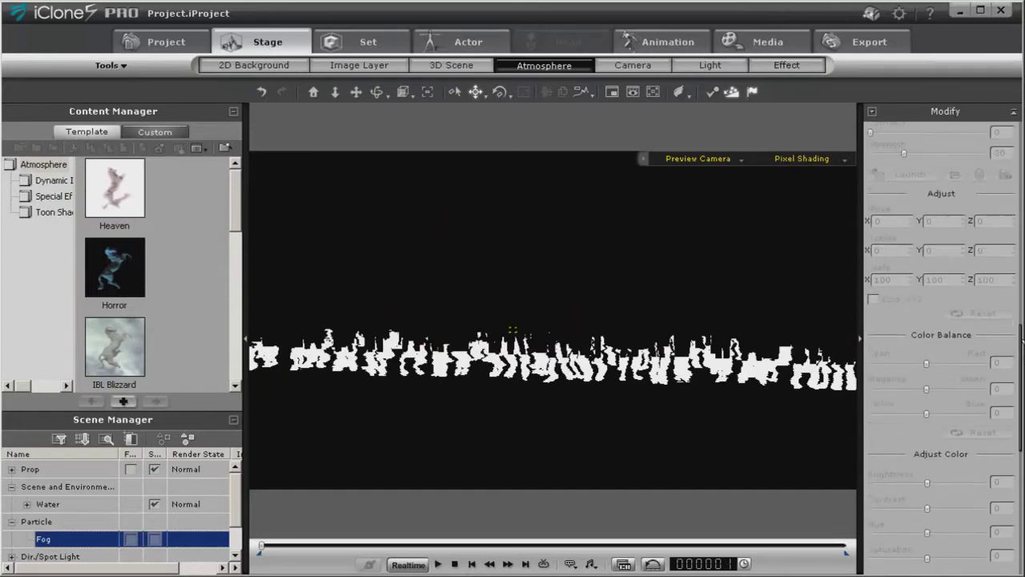
scroll(931, 351, "up", 1)
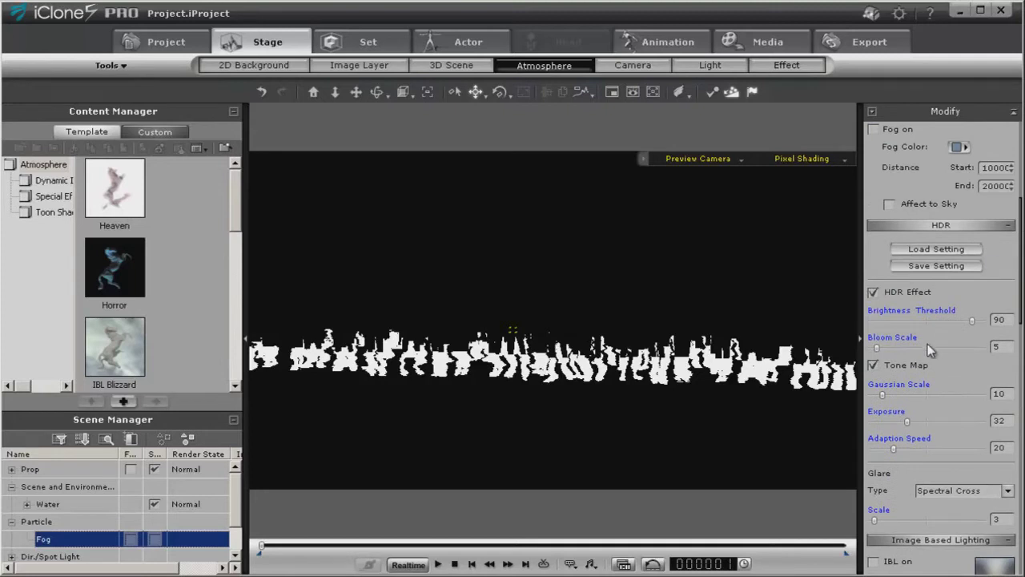
left_click(873, 365)
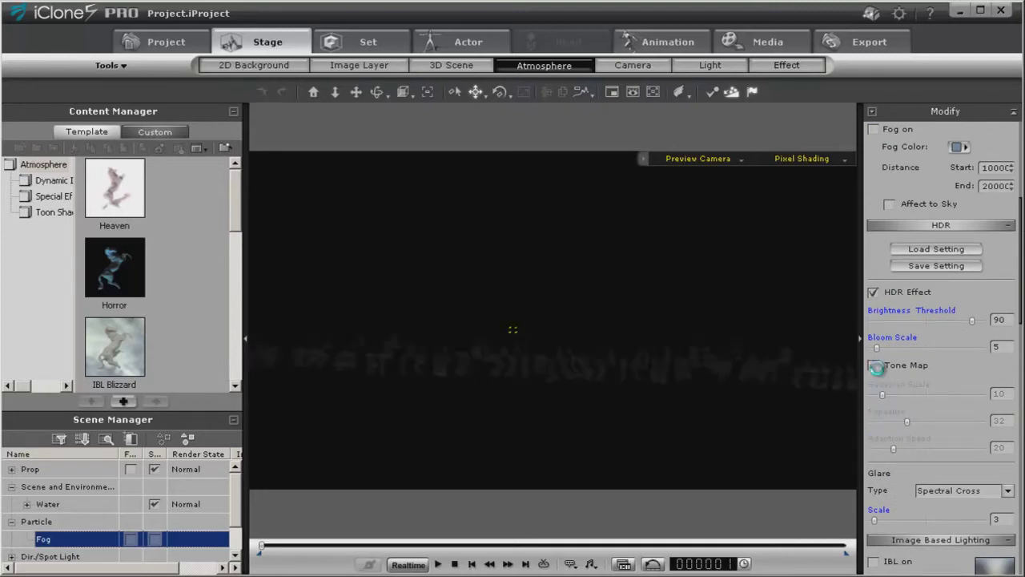
left_click(437, 564)
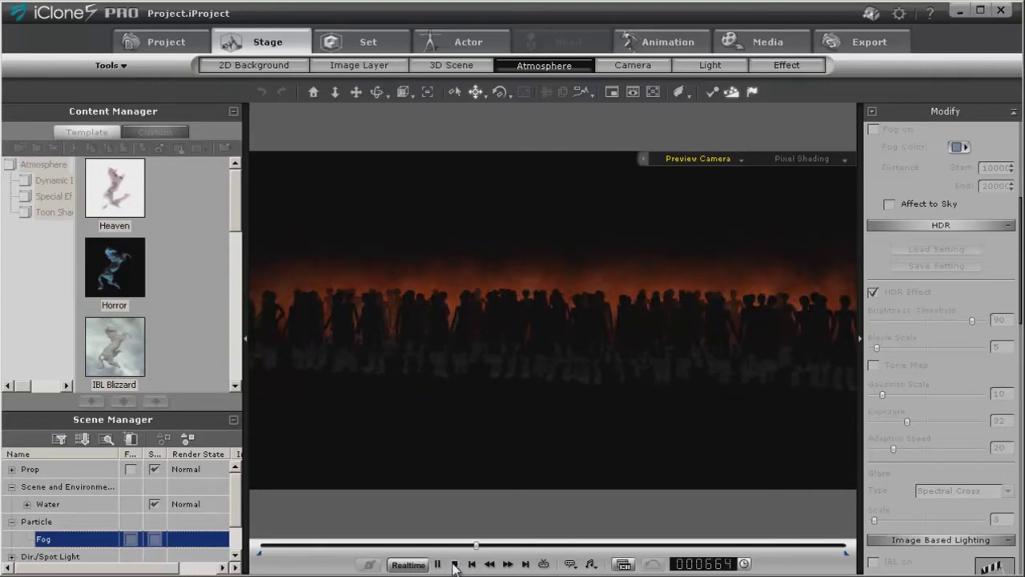
left_click(454, 564)
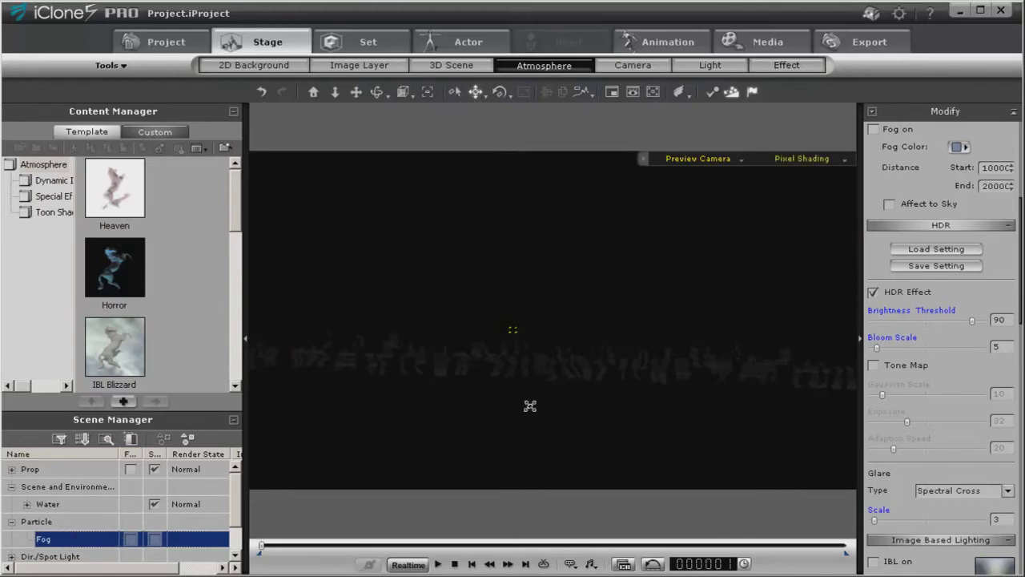
Show the Fog emitter's bounds, examine its emit volume and position settings, and hide the emitter again
left_click(155, 539)
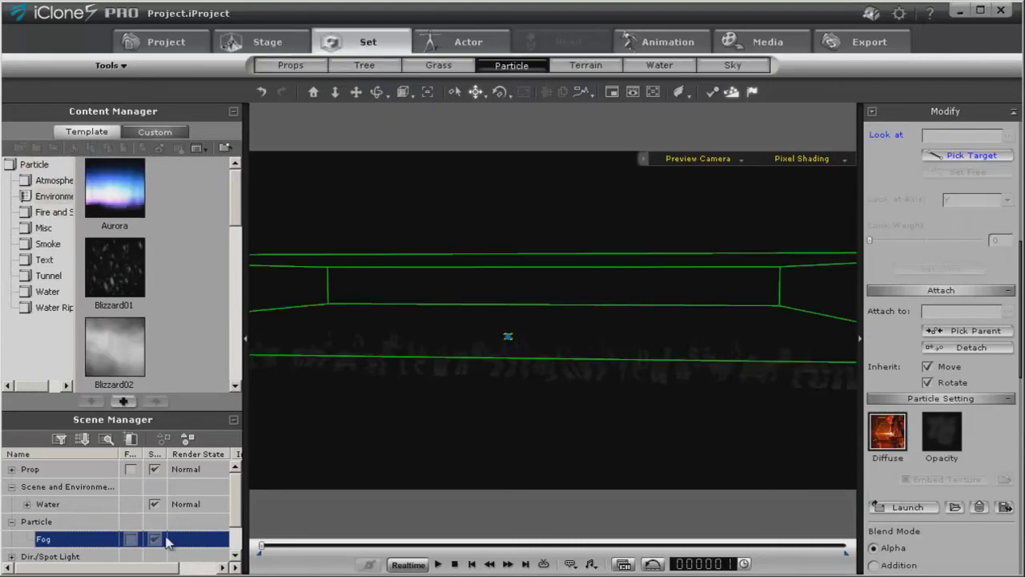
left_click_drag(1020, 264, 1019, 441)
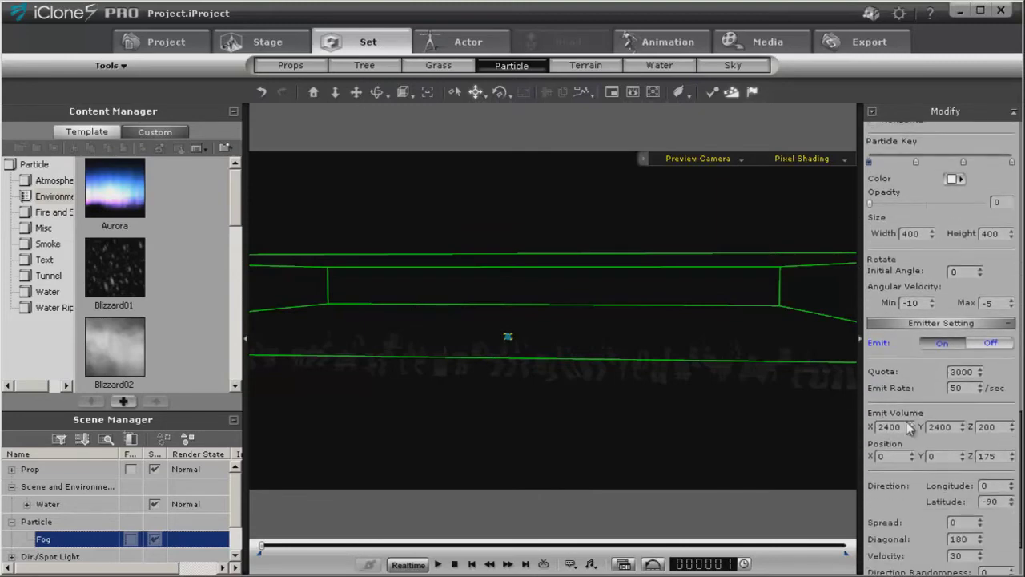
left_click(155, 540)
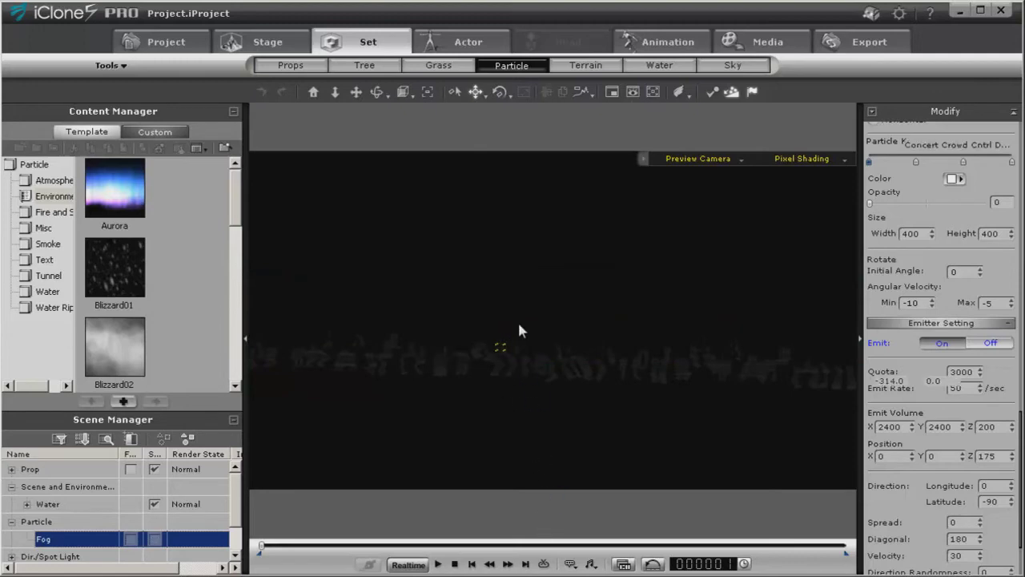
Select the middle concert crowd prop and play the animation to check the fog behind the crowd
left_click(502, 345)
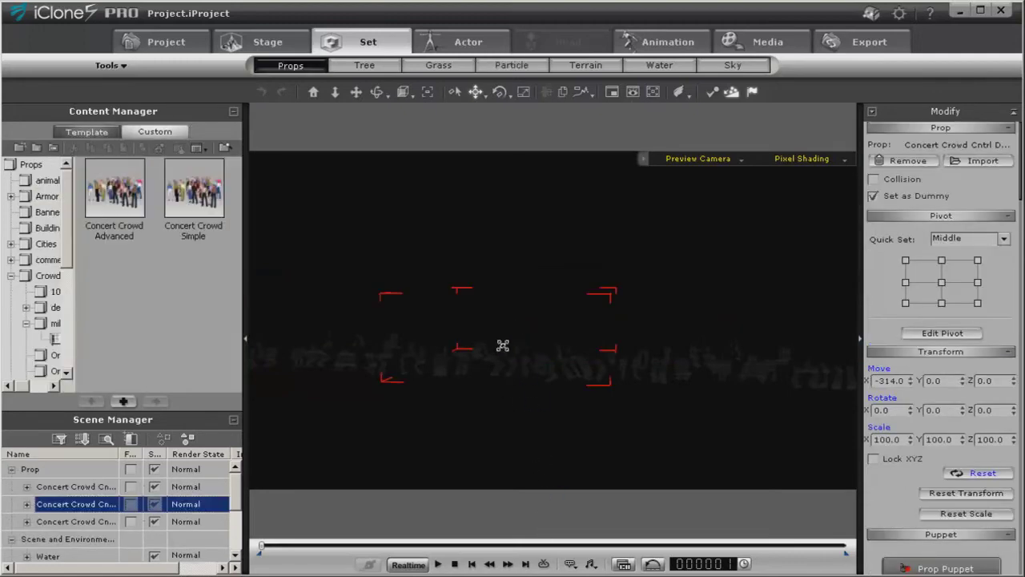
left_click(440, 566)
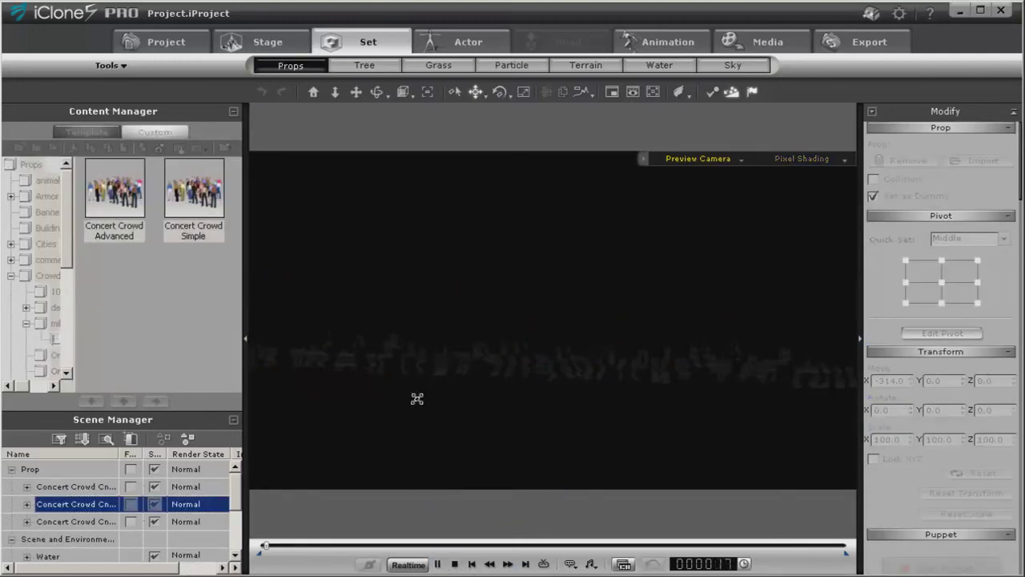
left_click(454, 564)
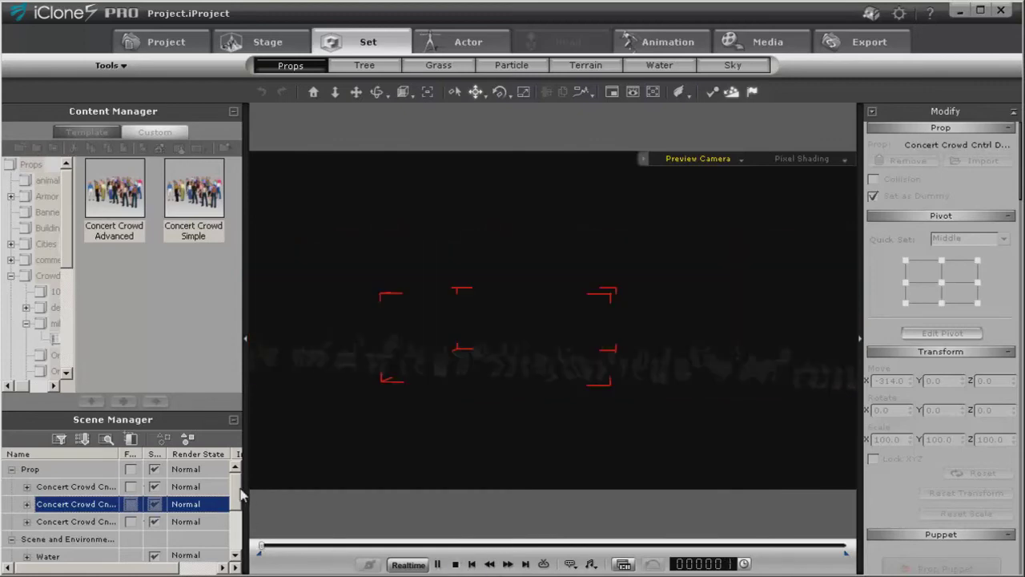
Reselect the Fog particle in the scene and play the animation again
left_click_drag(238, 494, 237, 524)
left_click(40, 522)
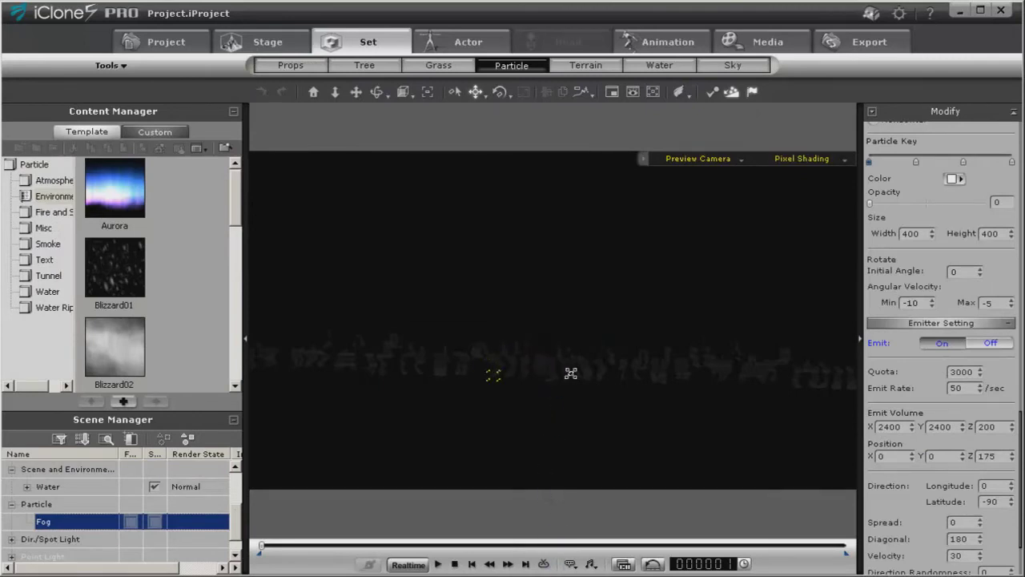
left_click(438, 564)
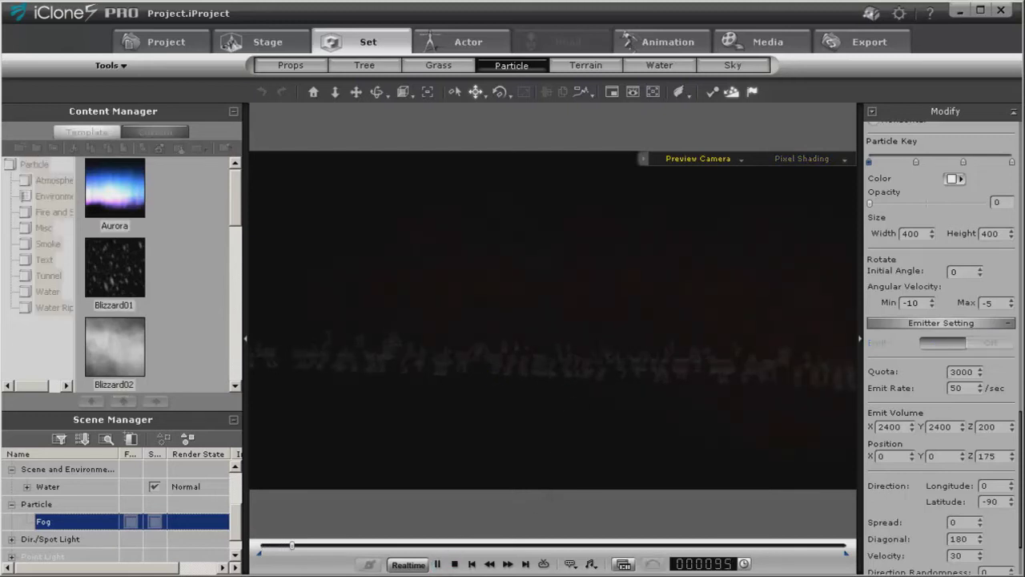